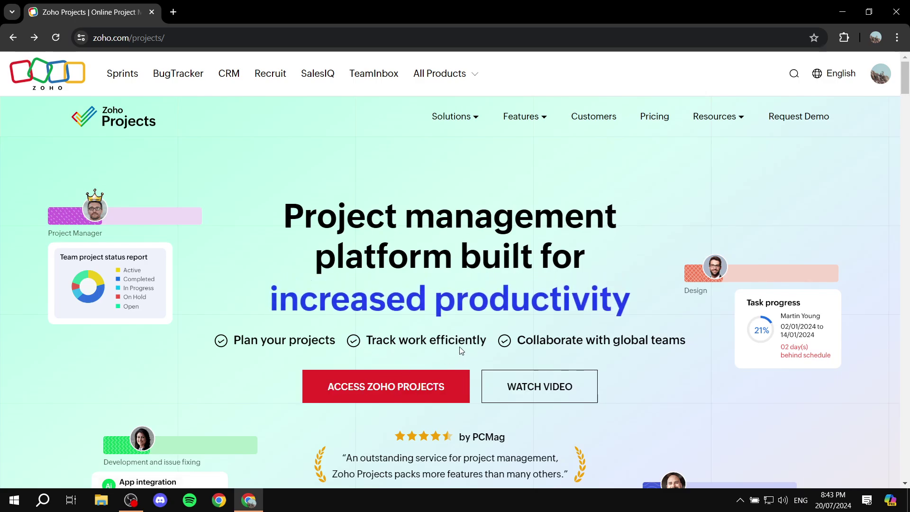
Step: Review the Zoho Projects pricing plans and what the free plan offers, then return to the product's main page
click(653, 117)
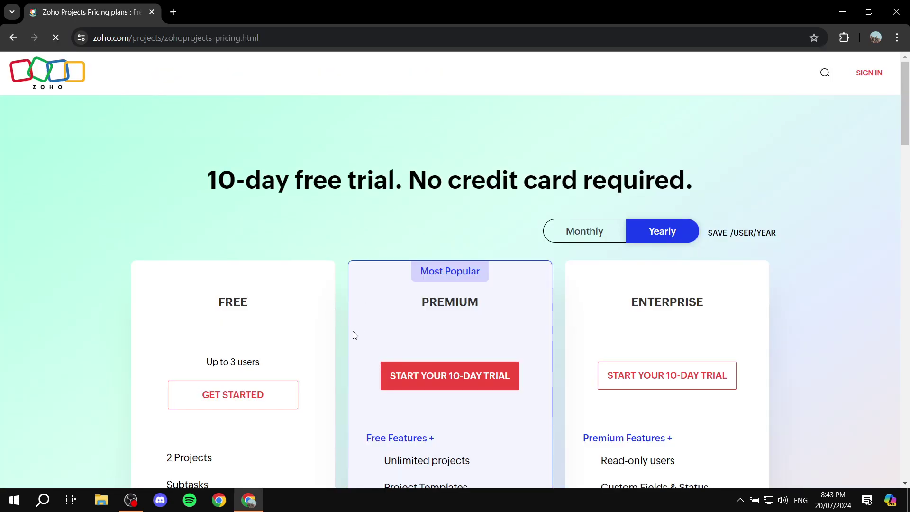
drag(213, 248, 255, 248)
click(255, 248)
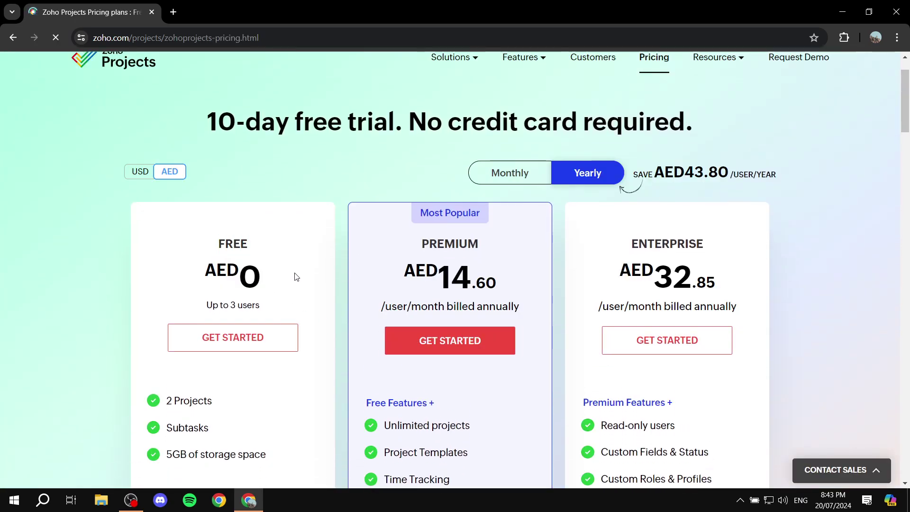
scroll(212, 288, down, 2)
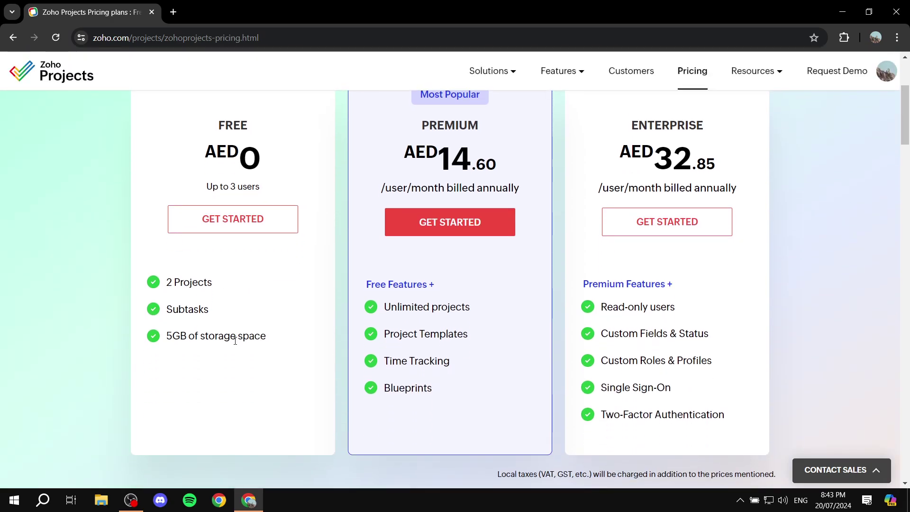
scroll(235, 340, up, 3)
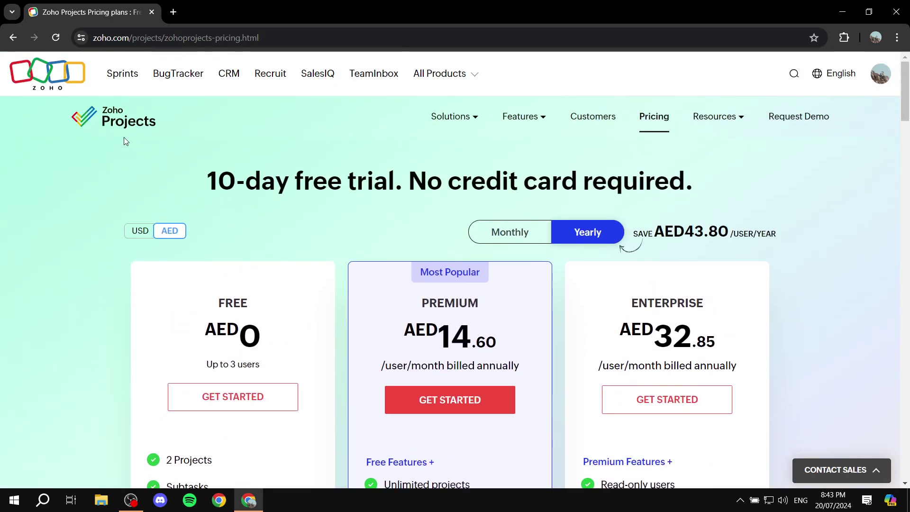
click(121, 122)
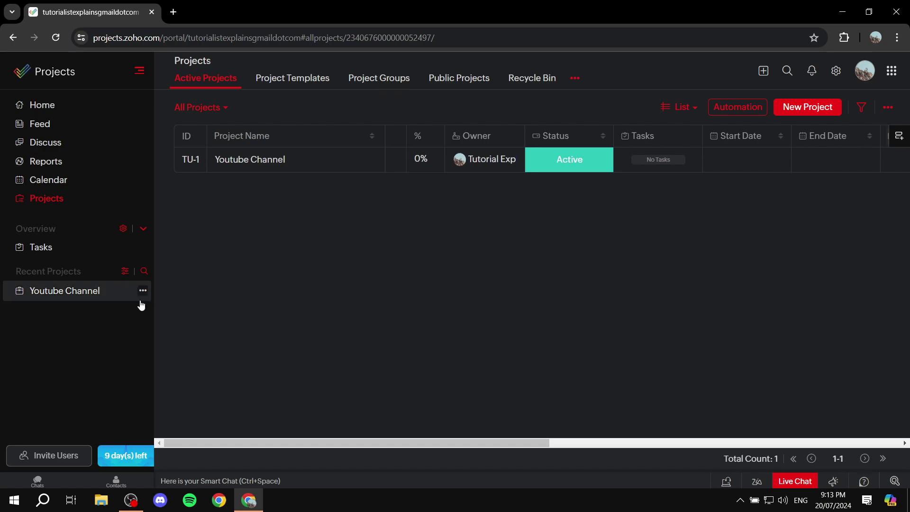
Step: Open the Youtube Channel project and check which tabs can be organized for it, without saving changes
click(102, 296)
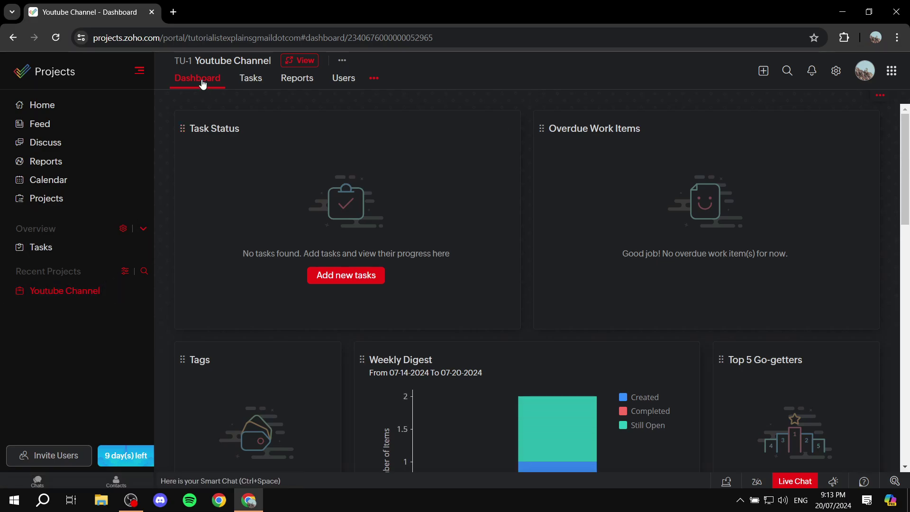
click(374, 79)
click(391, 112)
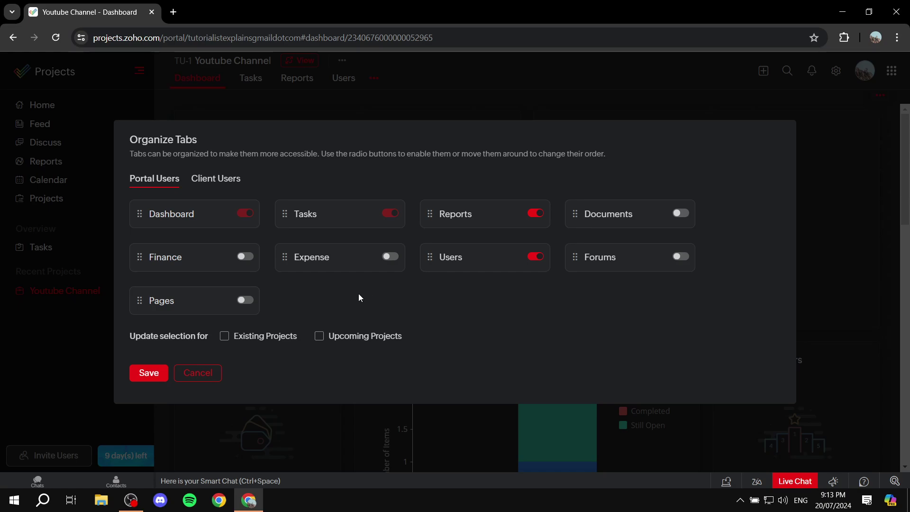
click(201, 373)
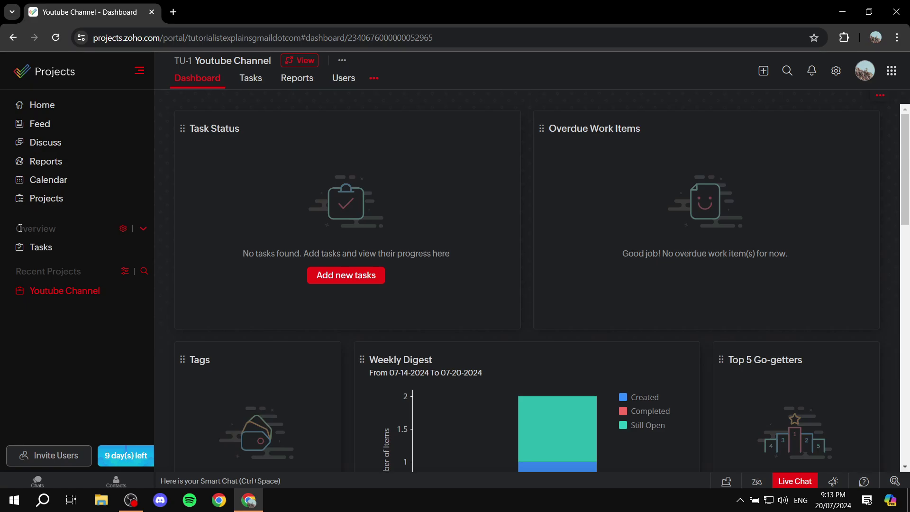
Step: Enable the Phase module in the portal's module setup, update the settings and leave setup
drag(17, 229, 65, 231)
click(94, 228)
click(123, 230)
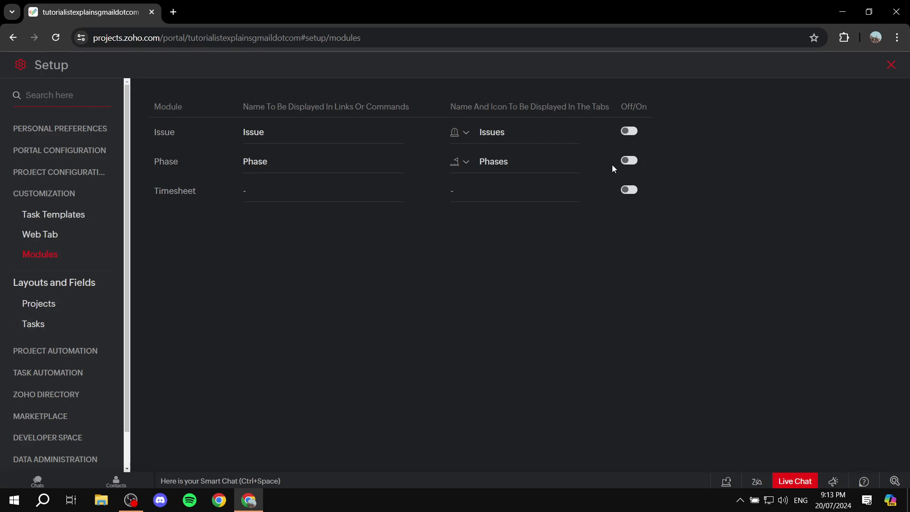
drag(244, 170, 273, 162)
click(631, 162)
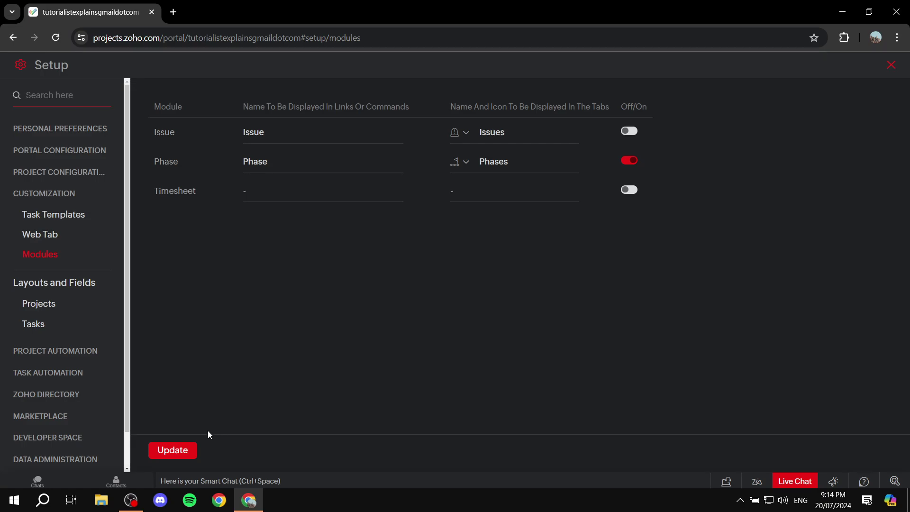
click(180, 450)
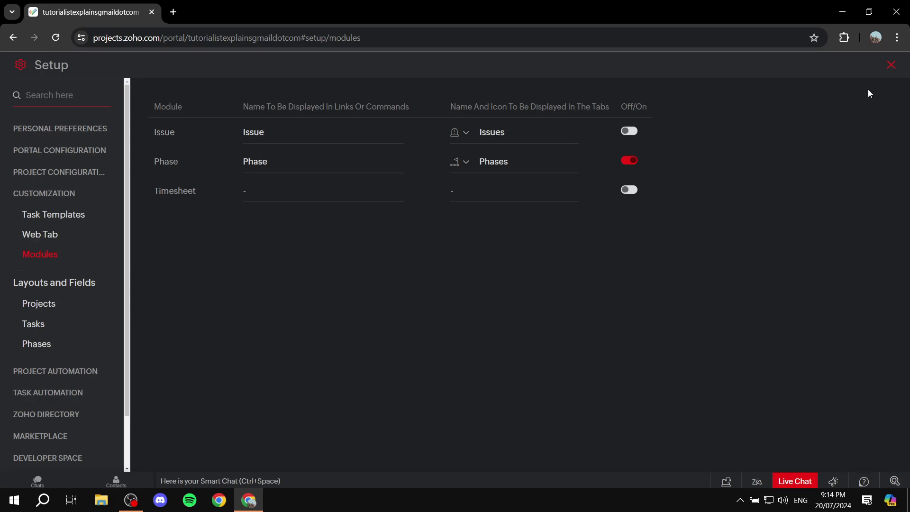
click(890, 67)
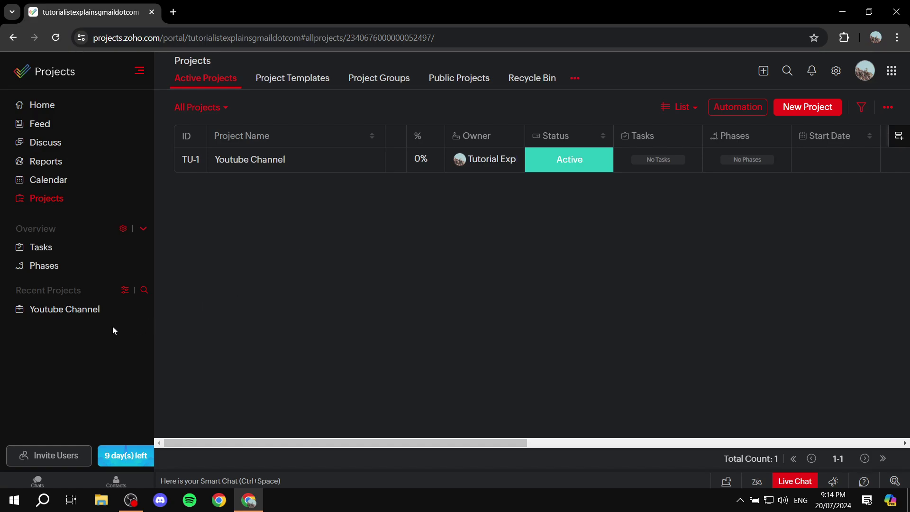
Step: Enable the Phases tab for portal users in the Youtube Channel project and save the tab arrangement
click(75, 315)
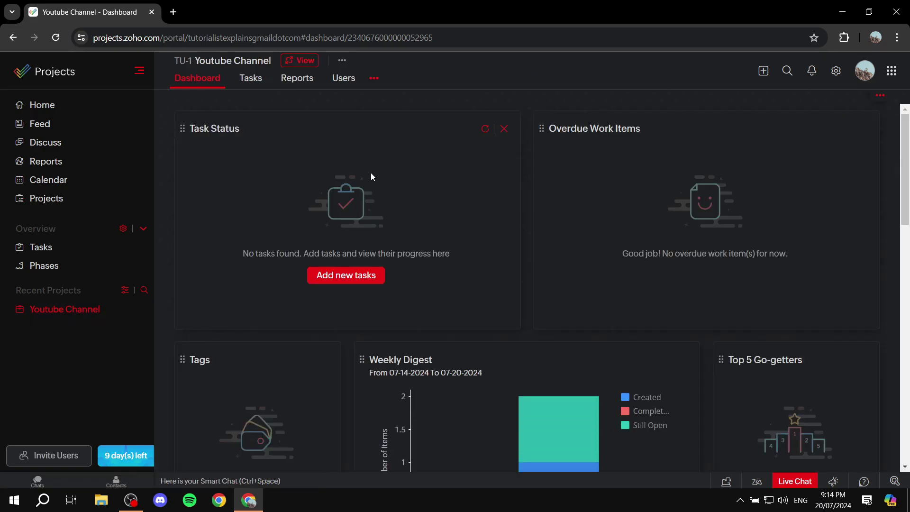
click(374, 79)
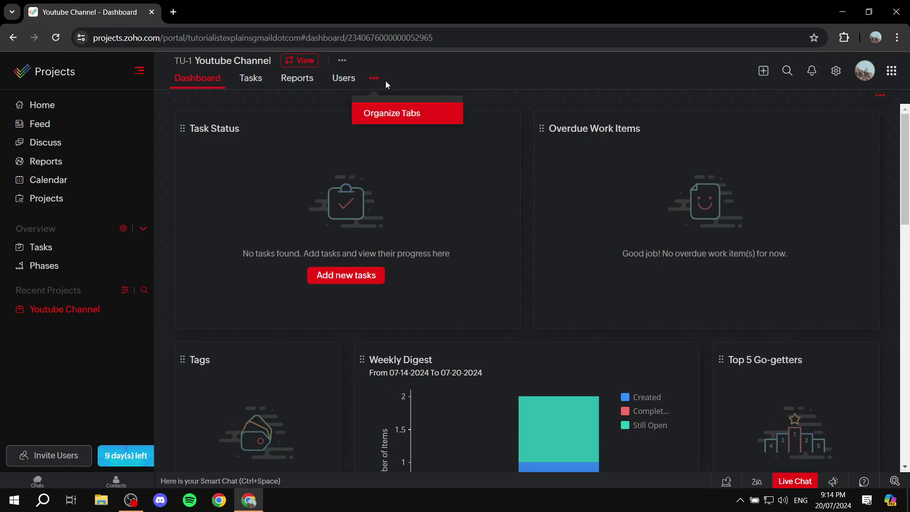
click(410, 112)
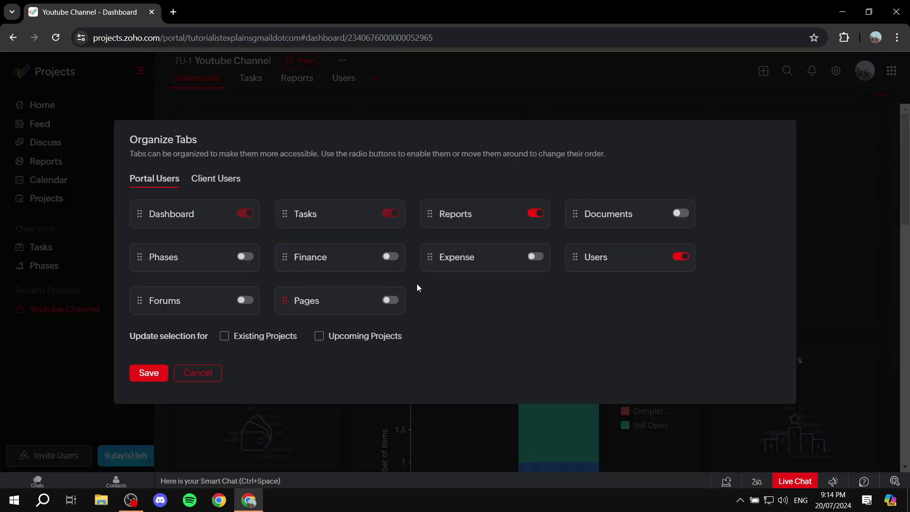
click(245, 260)
click(149, 375)
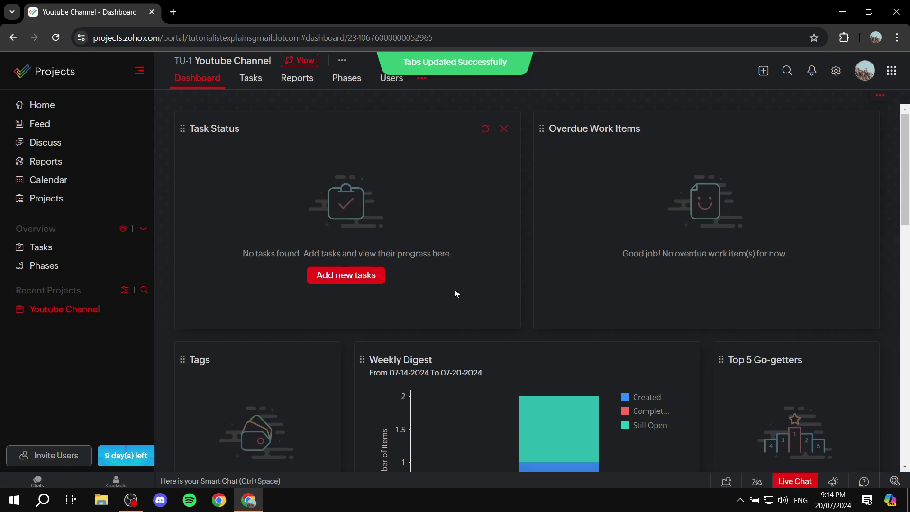
Step: Start a new phase in the Youtube Channel project and name it Test Milestone
click(348, 80)
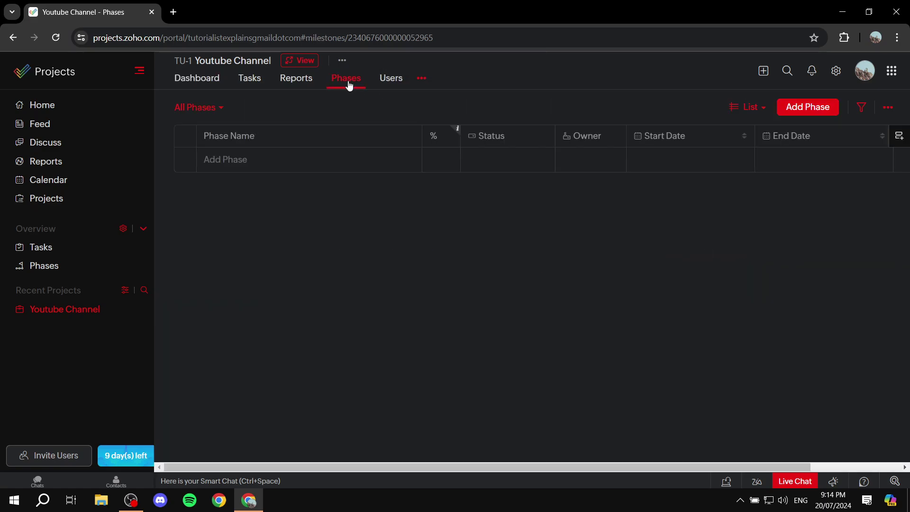
click(821, 108)
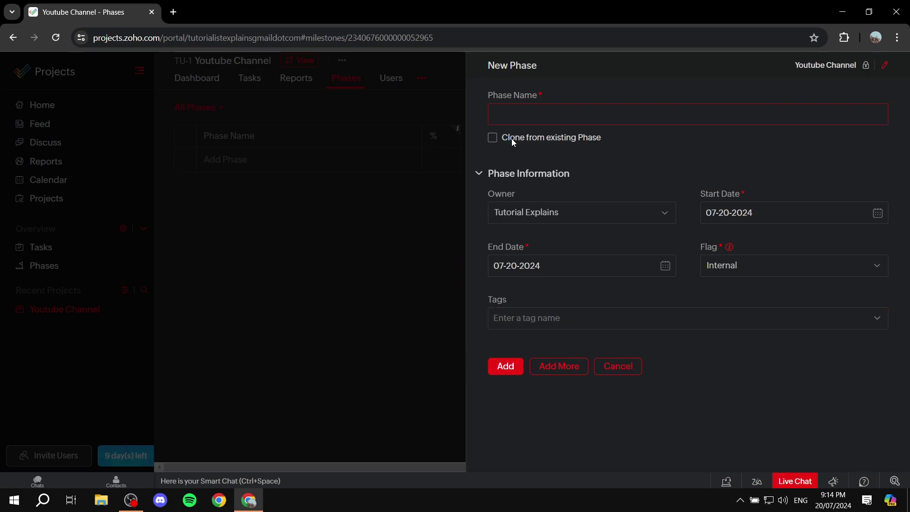
click(551, 115)
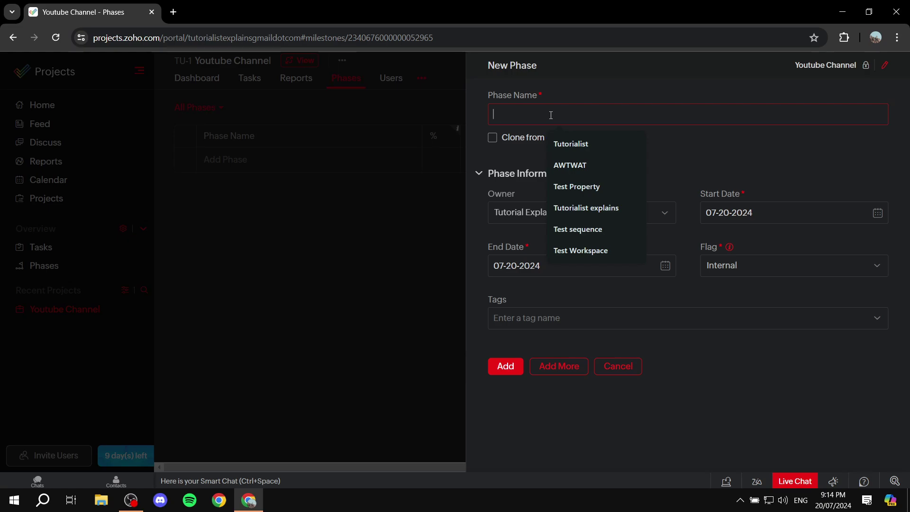
text(Test)
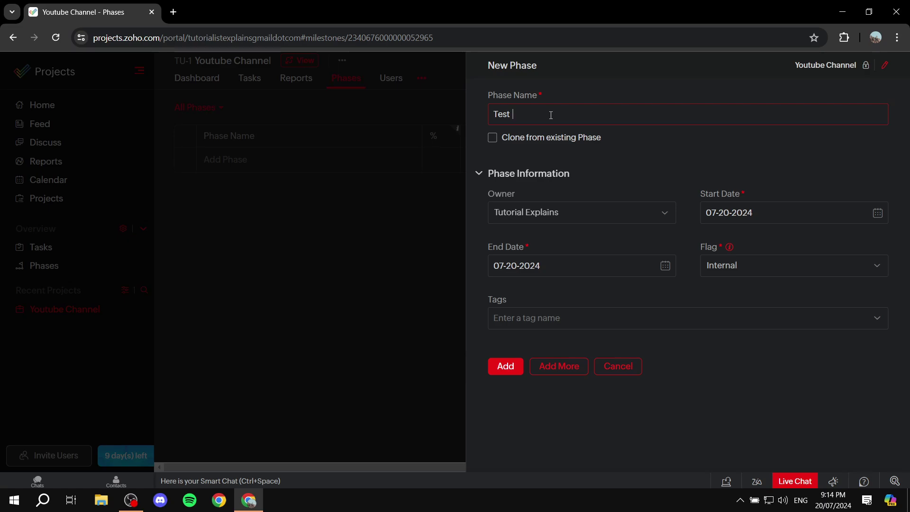
text( Milestone)
Step: Examine the new phase's information section and the available owner choices, keeping the default owner
click(479, 173)
click(479, 174)
click(594, 212)
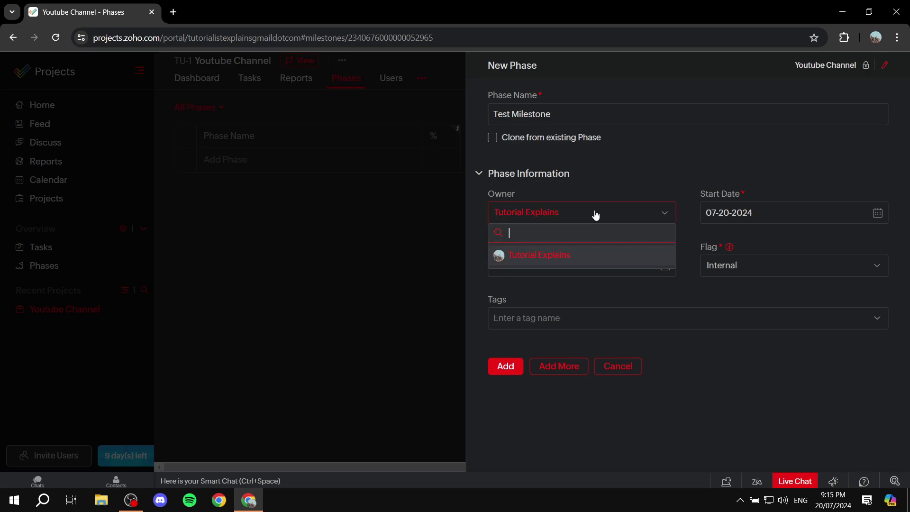
click(596, 215)
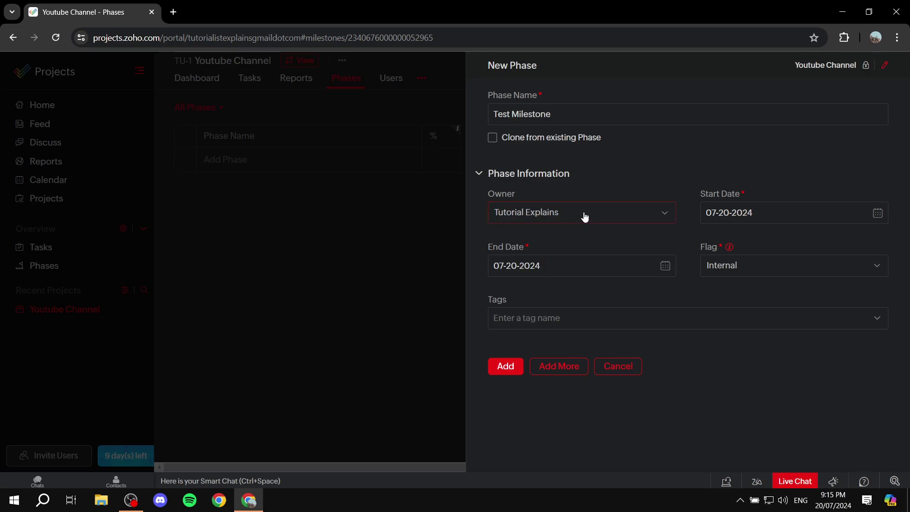
click(585, 217)
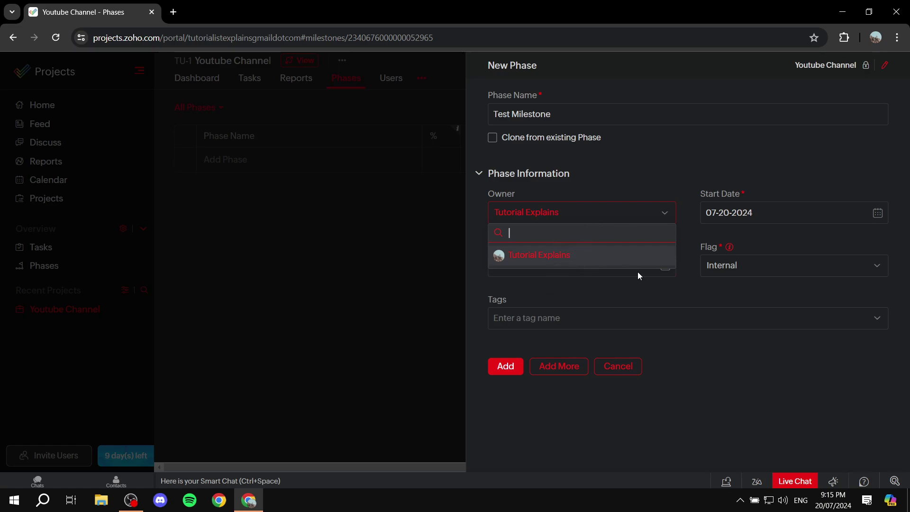
click(646, 218)
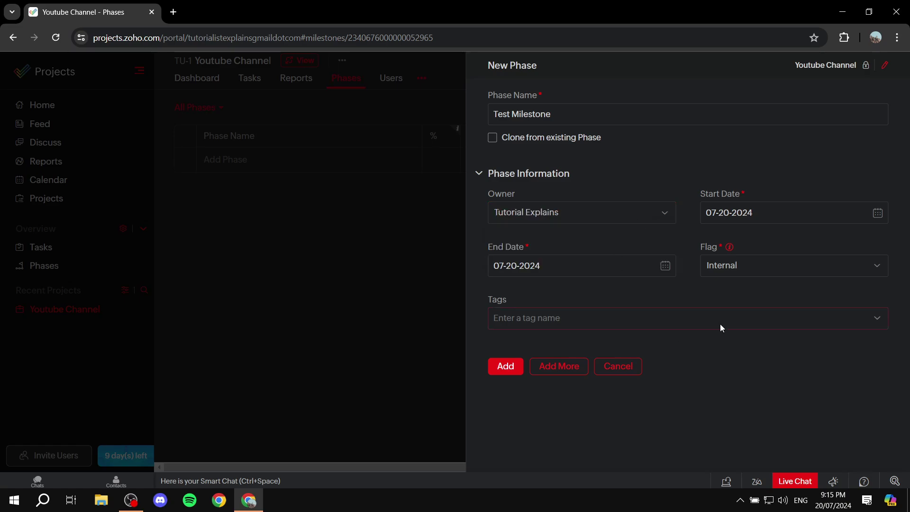
Step: Set the phase's start date to 07-21-2024 and its end date to 09-20-2024
click(775, 214)
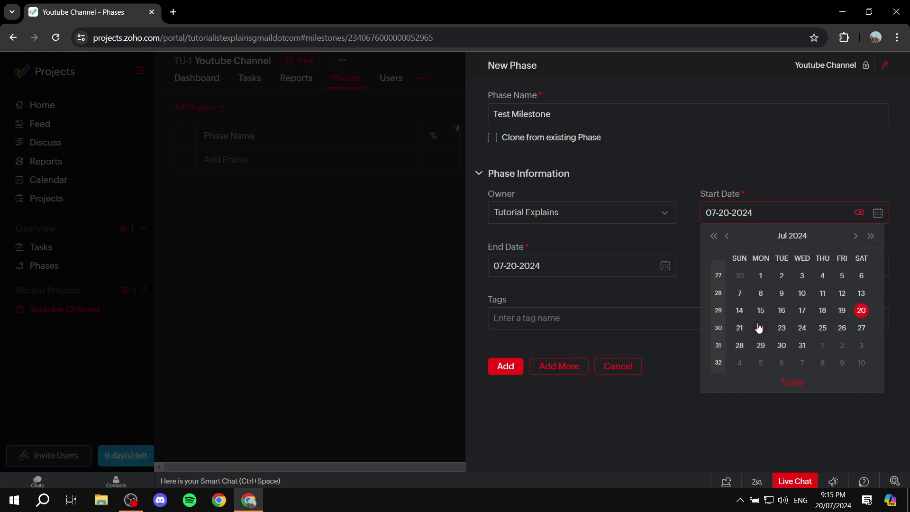
click(739, 328)
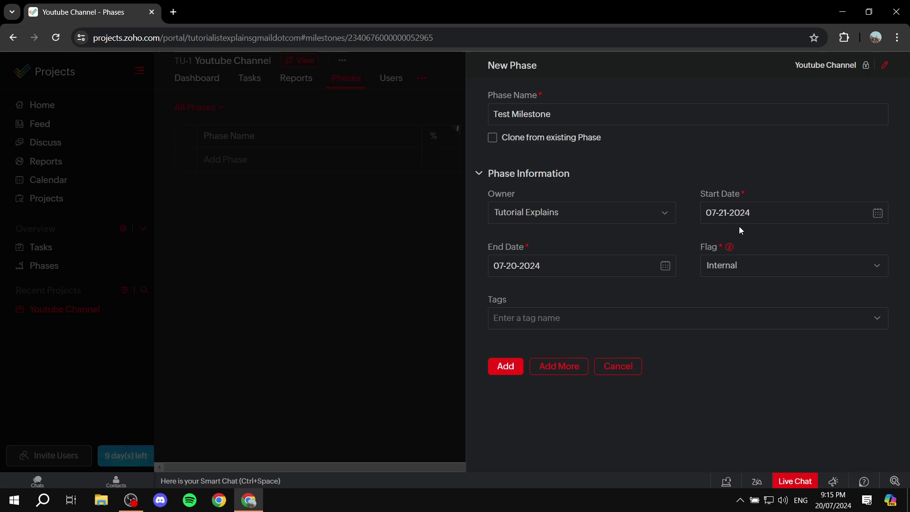
click(573, 271)
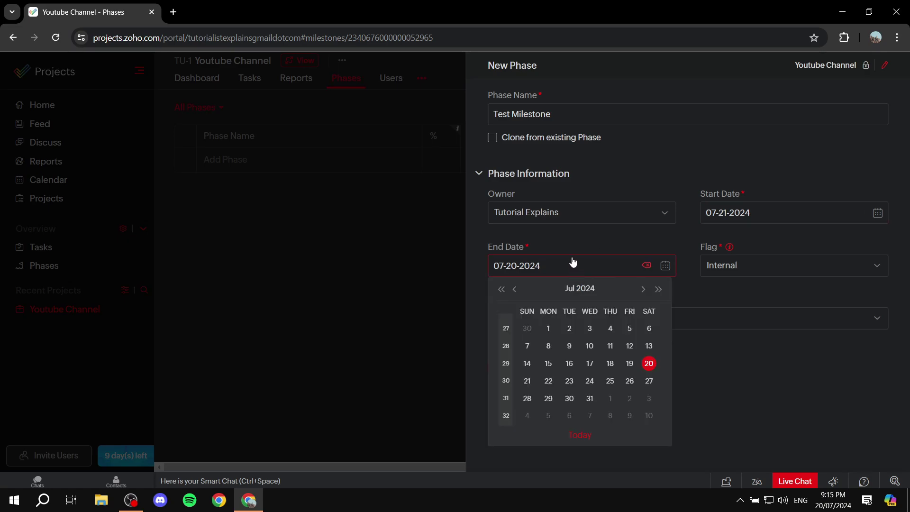
click(644, 290)
click(644, 290)
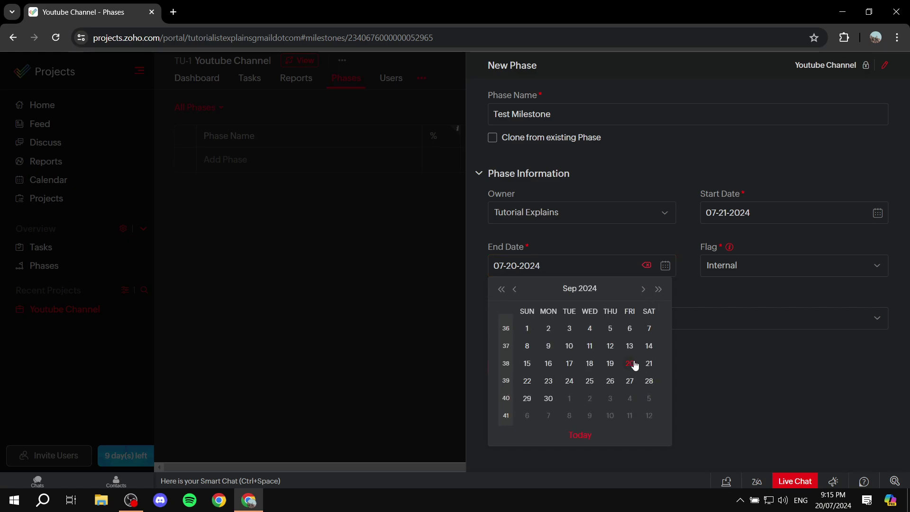
click(631, 363)
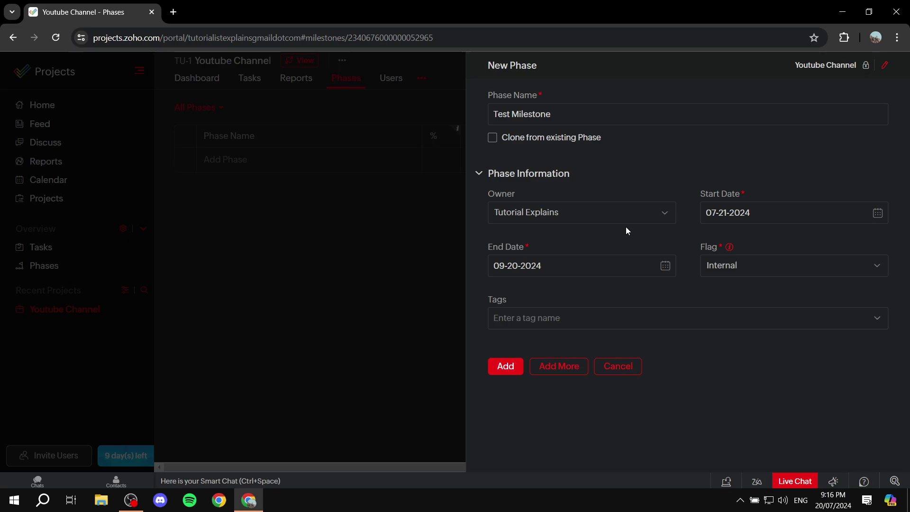
Step: Examine the phase's Flag options and the explanation of Internal and External, keeping Internal
click(752, 266)
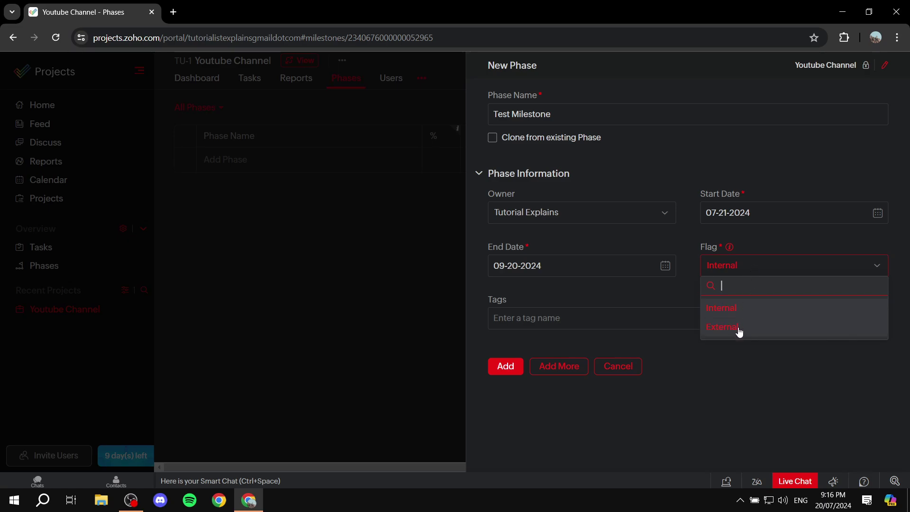
click(747, 265)
mouse_move(731, 248)
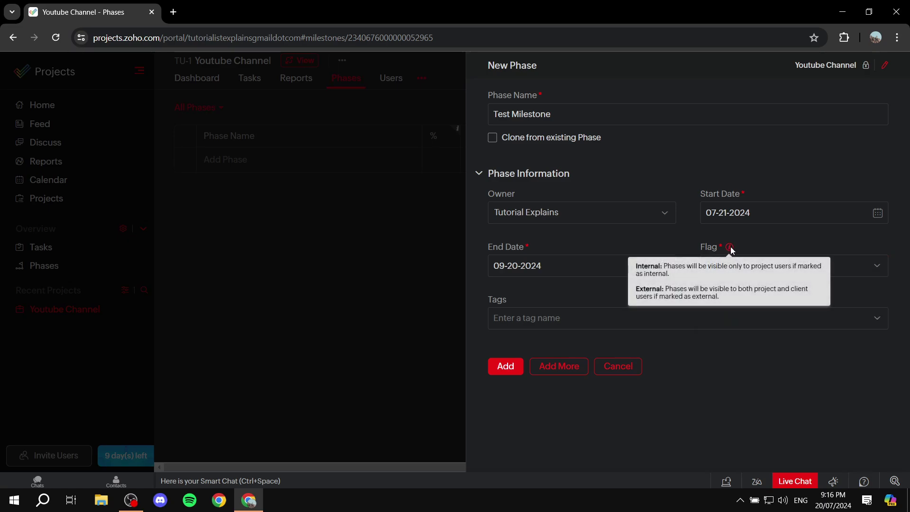
Step: Leave the tags empty and add the new phase to the project
click(661, 312)
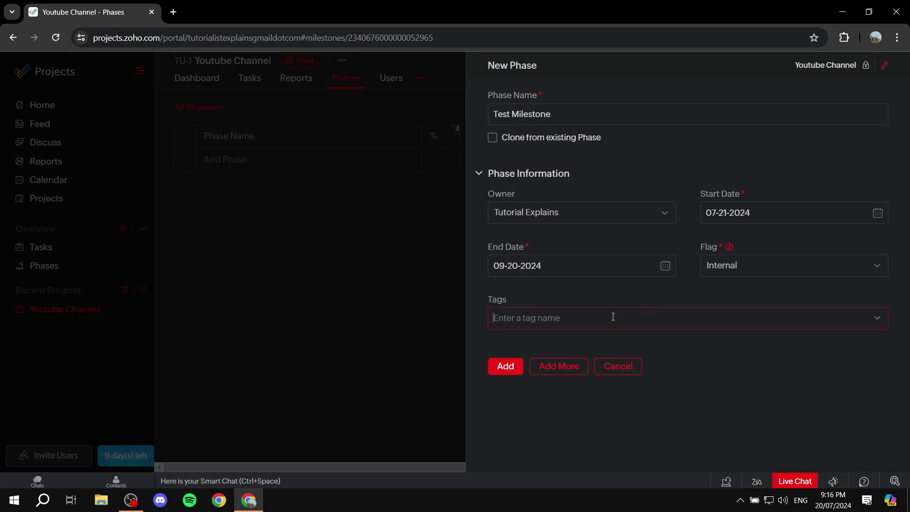
click(669, 342)
click(502, 374)
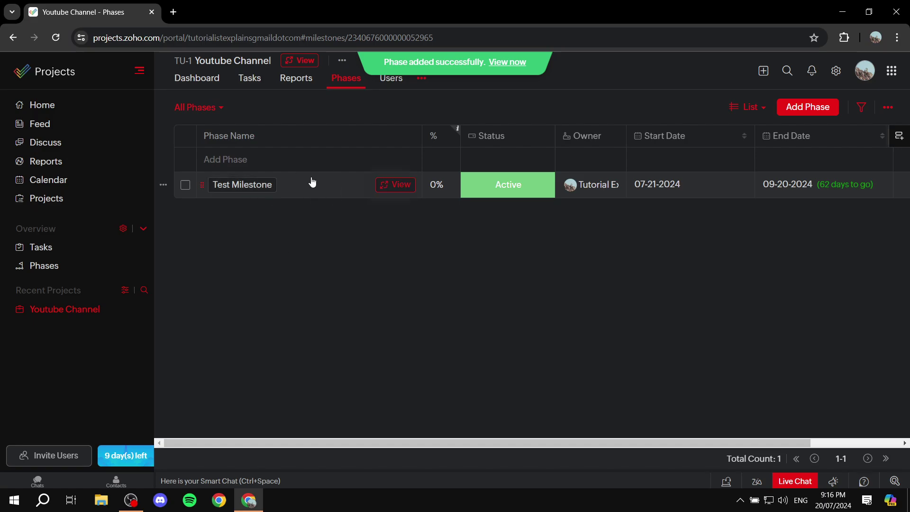
Step: Open the Test Milestone phase's details and examine its completion progress and available sections
click(350, 188)
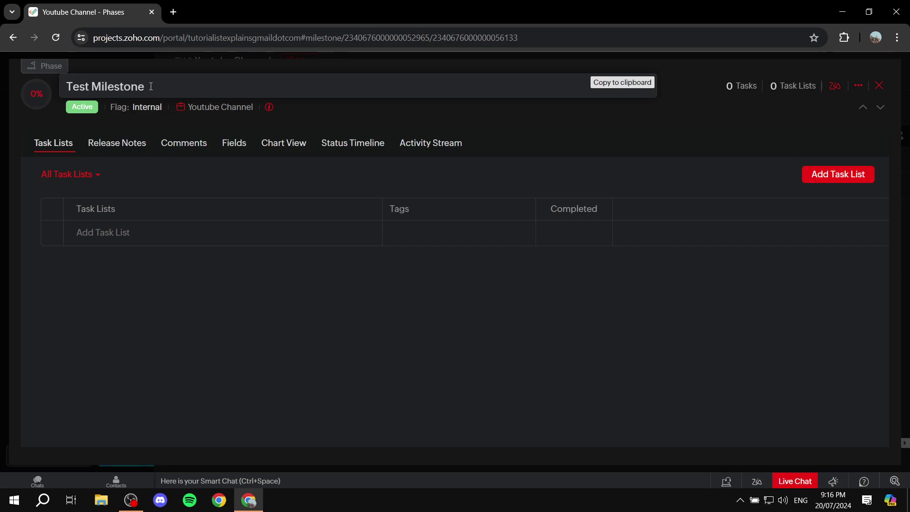
mouse_move(38, 95)
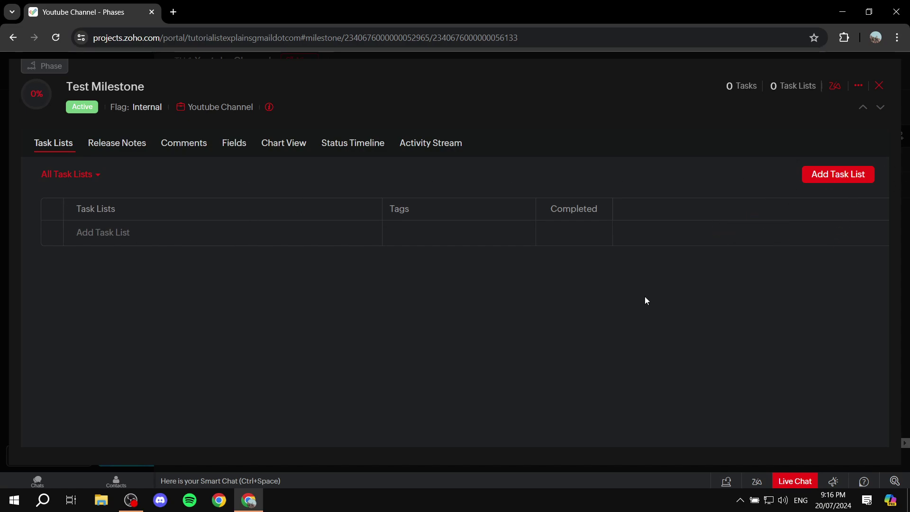
Step: Add a task list named "Script Writing" to the Test Milestone phase, without tags
click(843, 178)
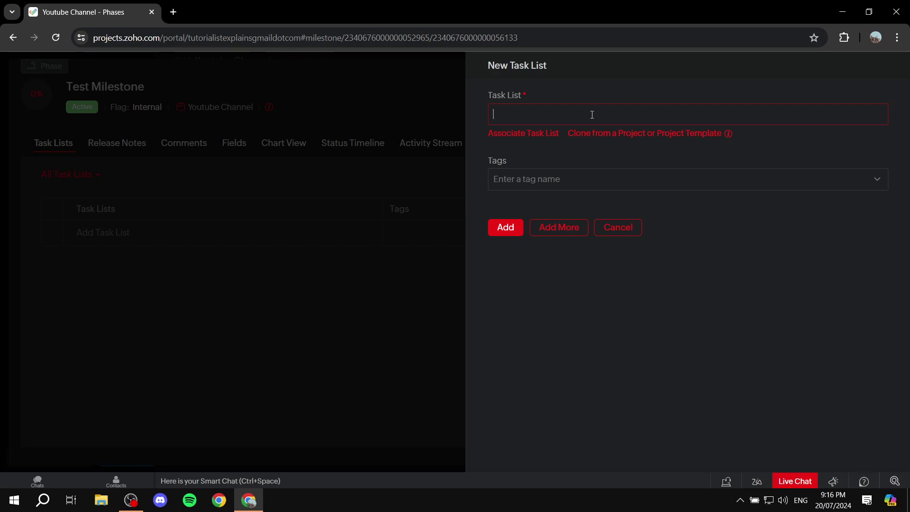
text(Sctipy)
key(BackSpace)
text(t Writing)
click(516, 114)
key(BackSpace)
key(BackSpace)
key(BackSpace)
key(BackSpace)
text(ript)
click(511, 231)
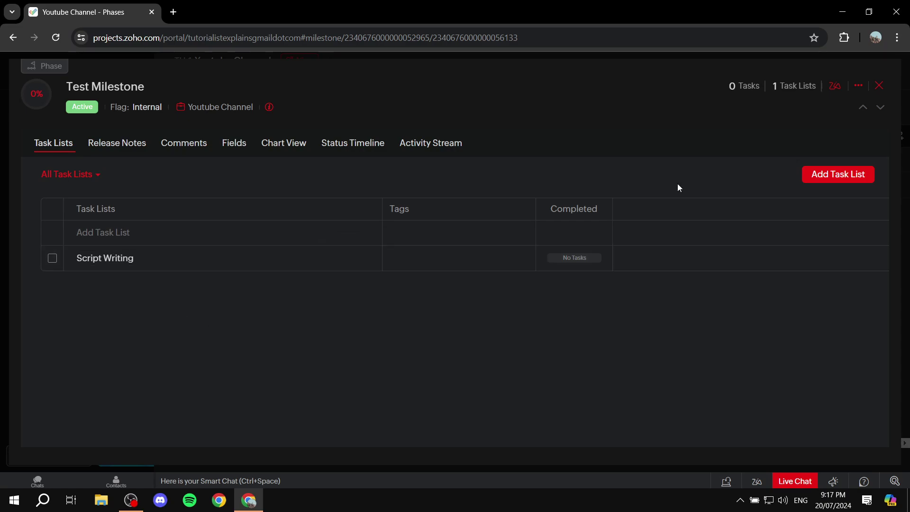
Step: Add a second task list named "Video editing & Publishing" to the phase, without tags
click(856, 175)
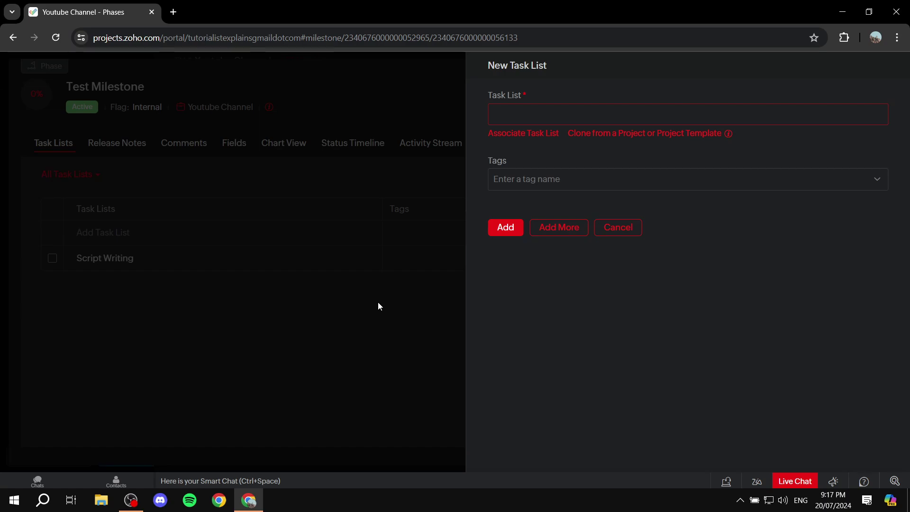
text(Video editing &Publishing)
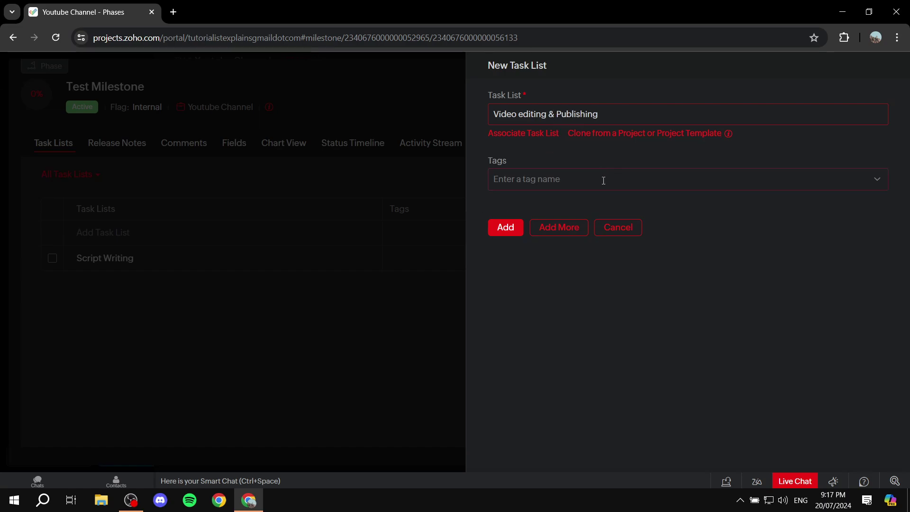
click(504, 237)
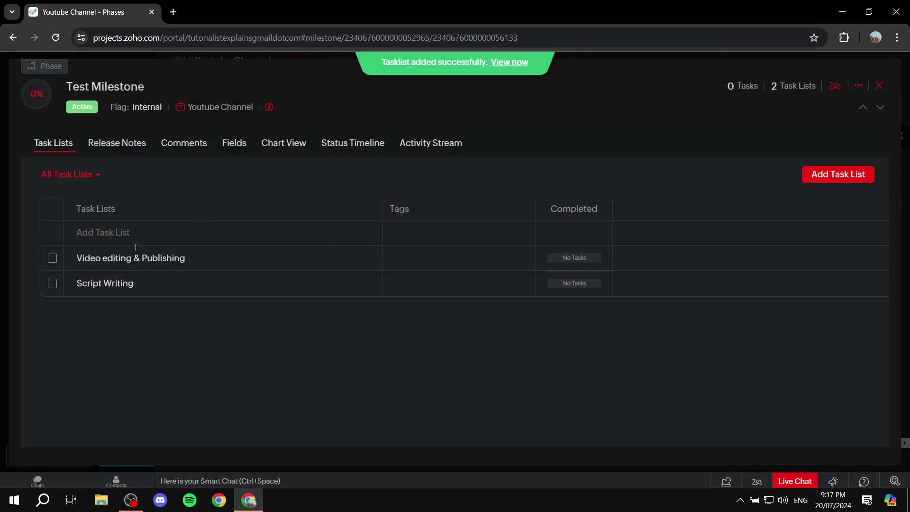
Step: Open the Script Writing task list and start a new task named "Write introduction"
click(133, 280)
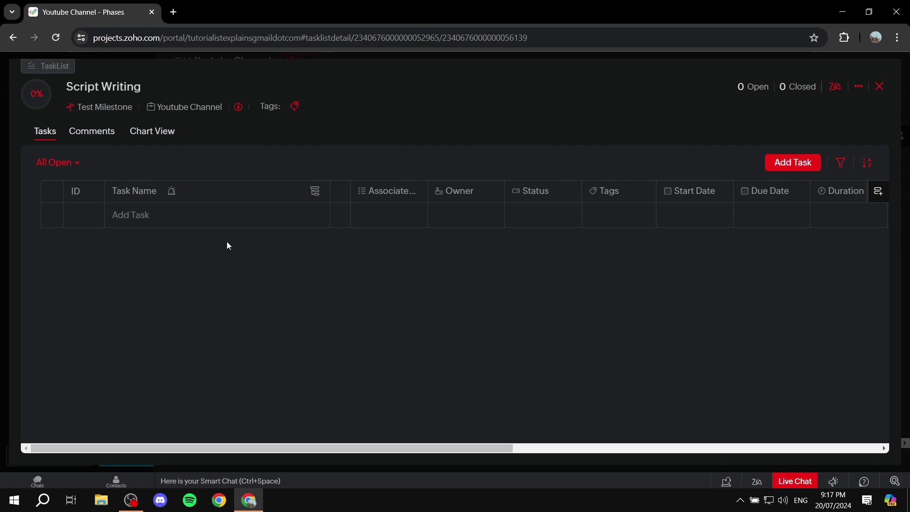
click(801, 161)
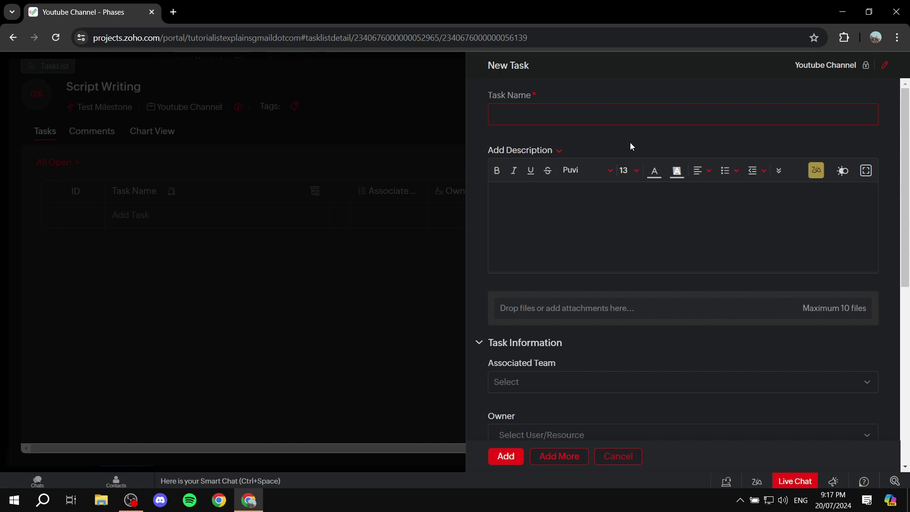
text(Write introduction)
Step: Enter "Feel free to do so" as the task's description
click(627, 199)
text(Feel fre to )
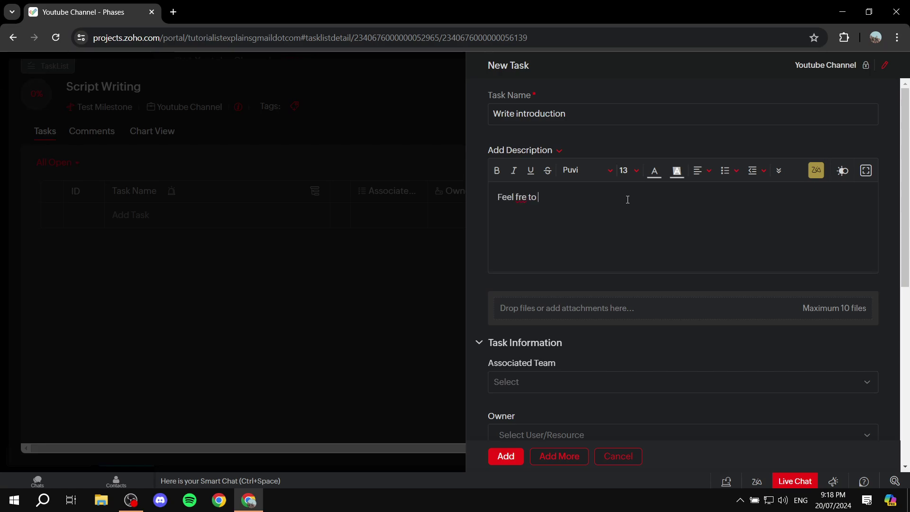
text(do so)
click(527, 197)
text(e)
click(593, 195)
Step: Make the whole description text bold
drag(585, 197, 489, 196)
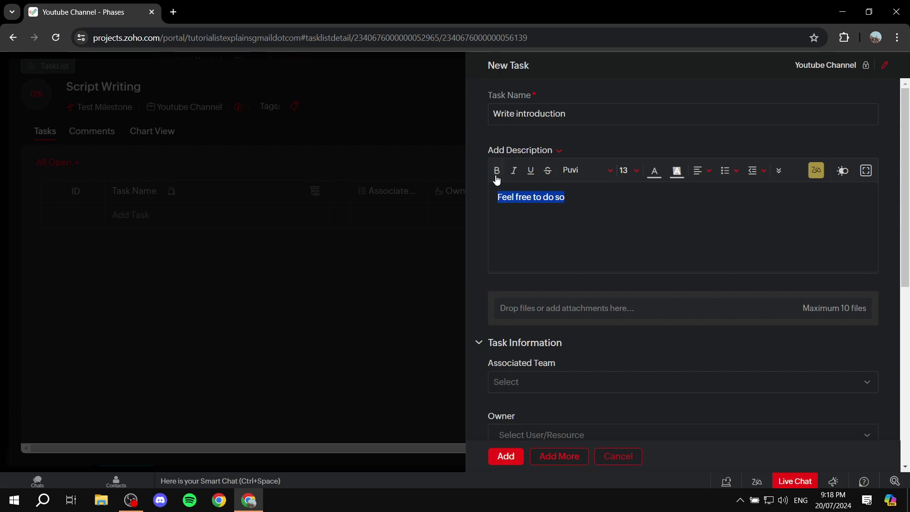
click(497, 172)
click(649, 193)
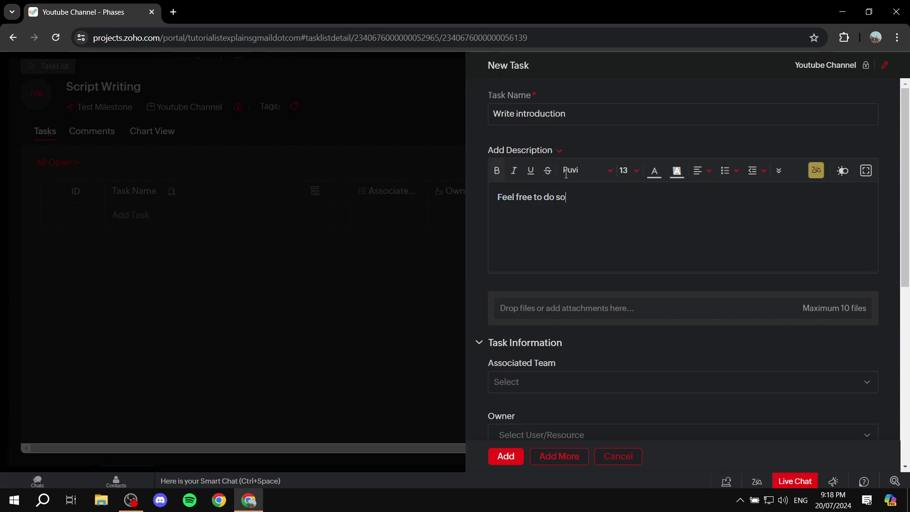
drag(611, 198, 502, 199)
click(623, 197)
Step: Leave the associated team empty and assign the available project user as the task's owner
scroll(615, 219, down, 1)
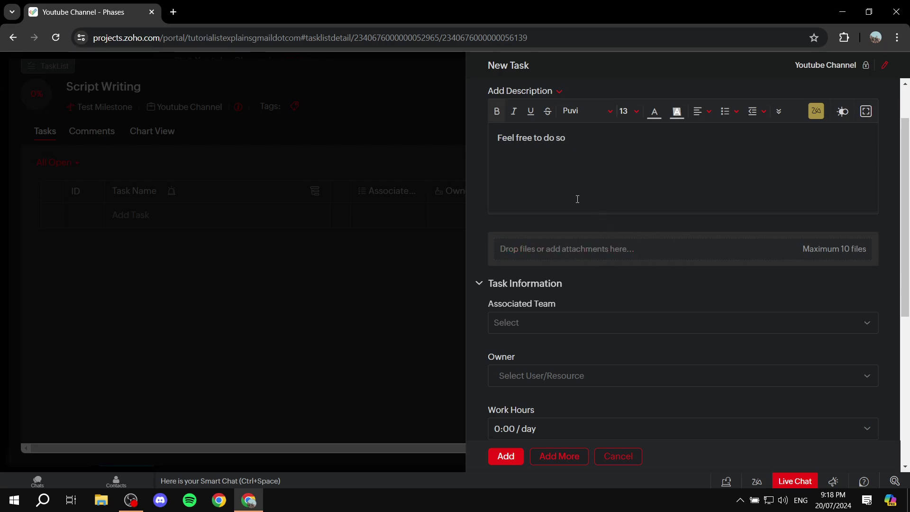
scroll(577, 197, up, 1)
scroll(567, 119, down, 6)
scroll(539, 165, up, 4)
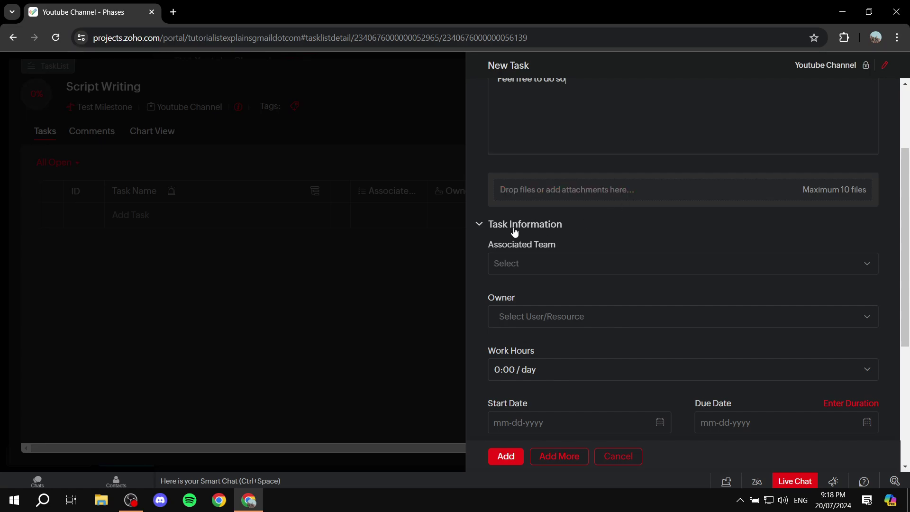
click(564, 264)
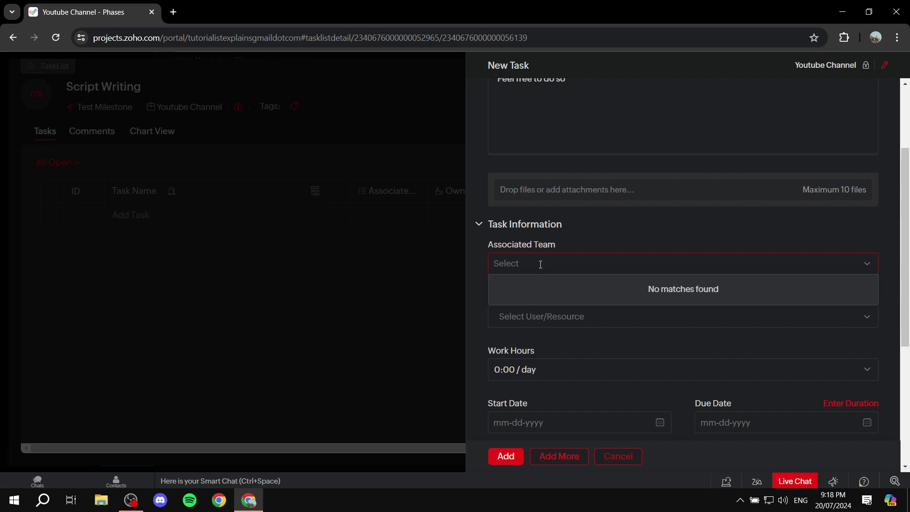
click(541, 264)
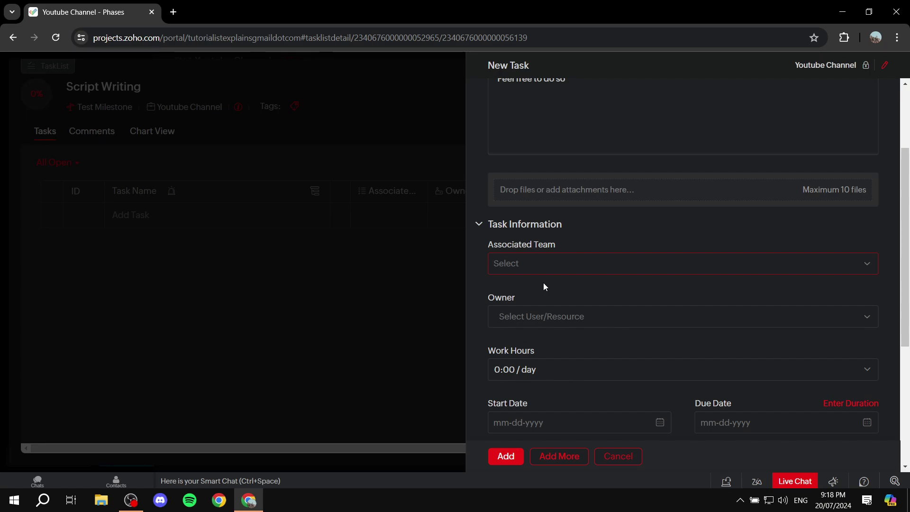
scroll(560, 263, down, 1)
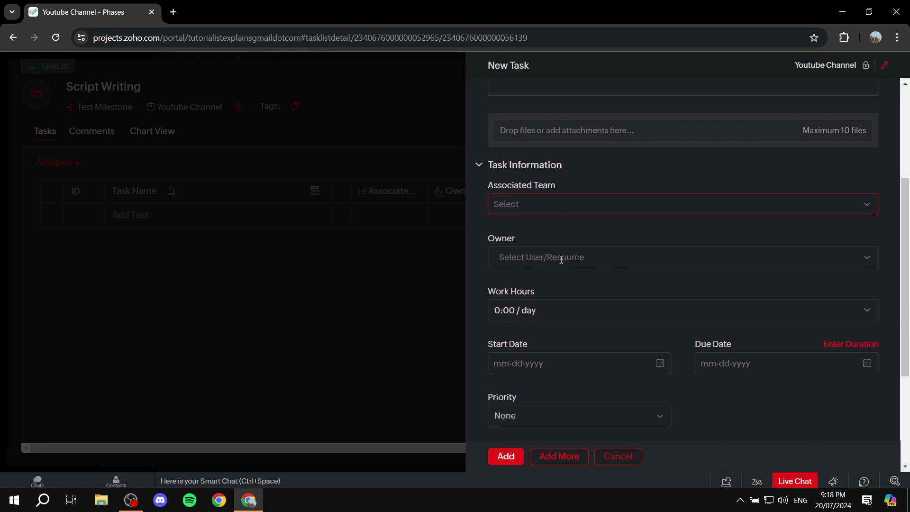
click(553, 258)
click(603, 299)
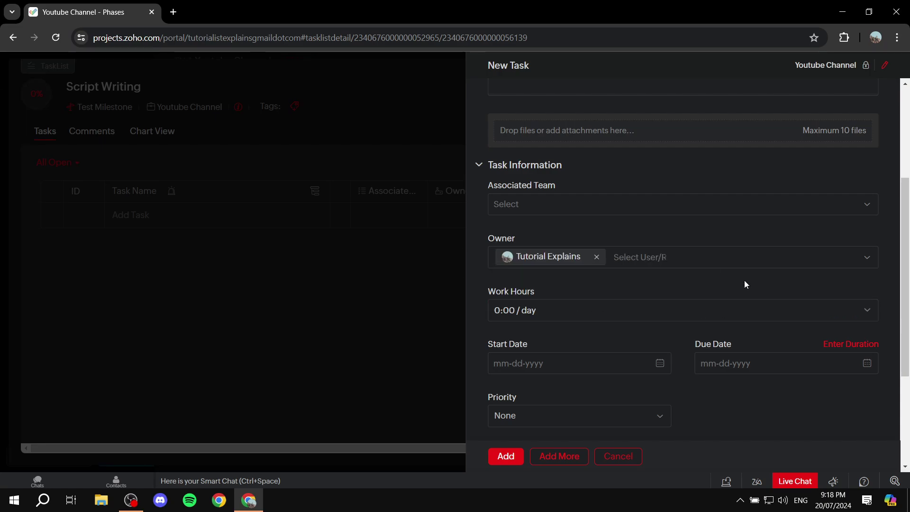
click(659, 290)
Step: Examine the task's work hours options, Standard and Flexible, without entering any hours
scroll(637, 280, down, 3)
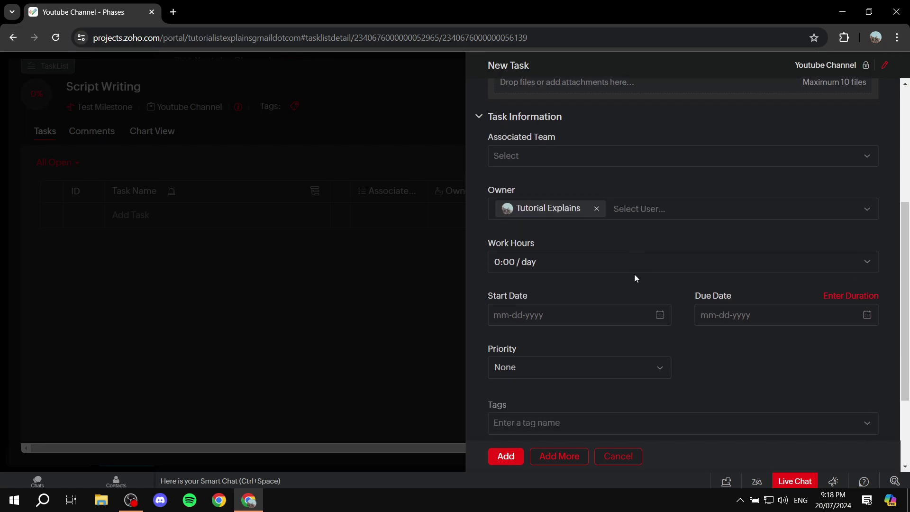
click(570, 199)
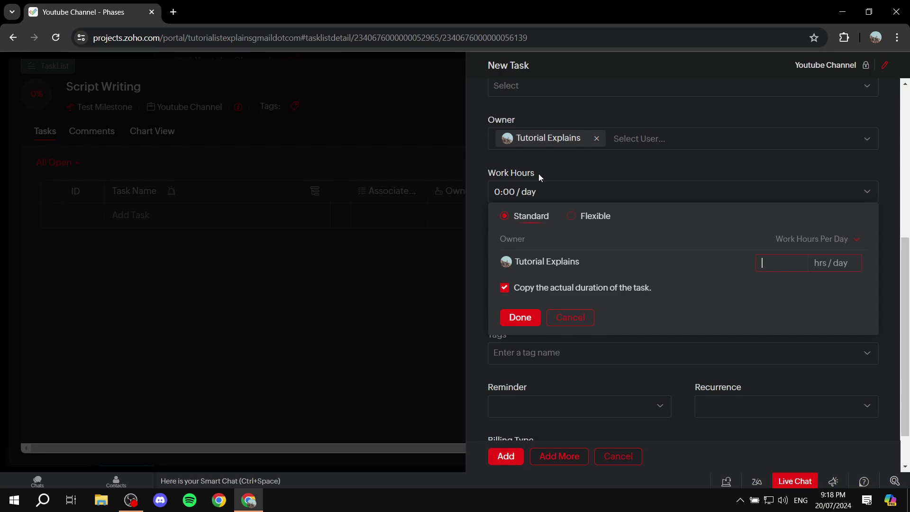
click(538, 174)
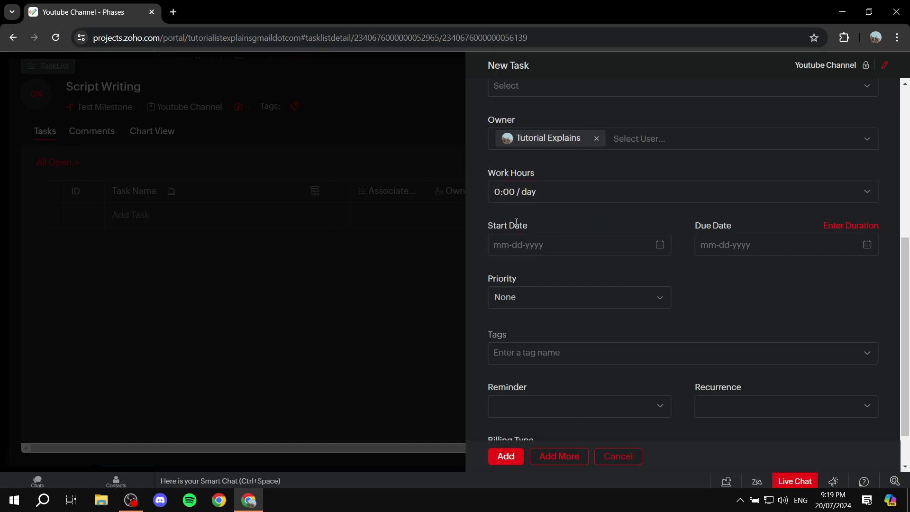
Step: Set the task's start date to 07-21-2024 and due date to 07-23-2024, with High priority
drag(485, 228, 547, 223)
click(547, 223)
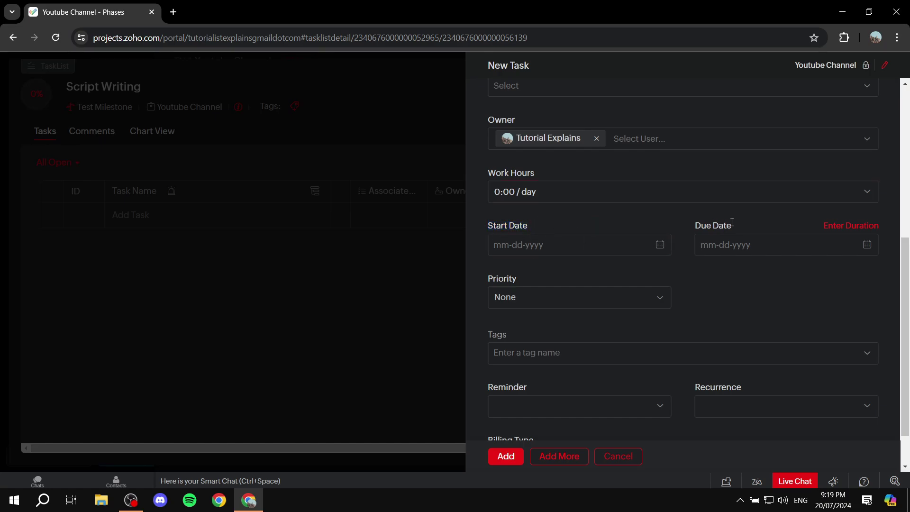
click(593, 247)
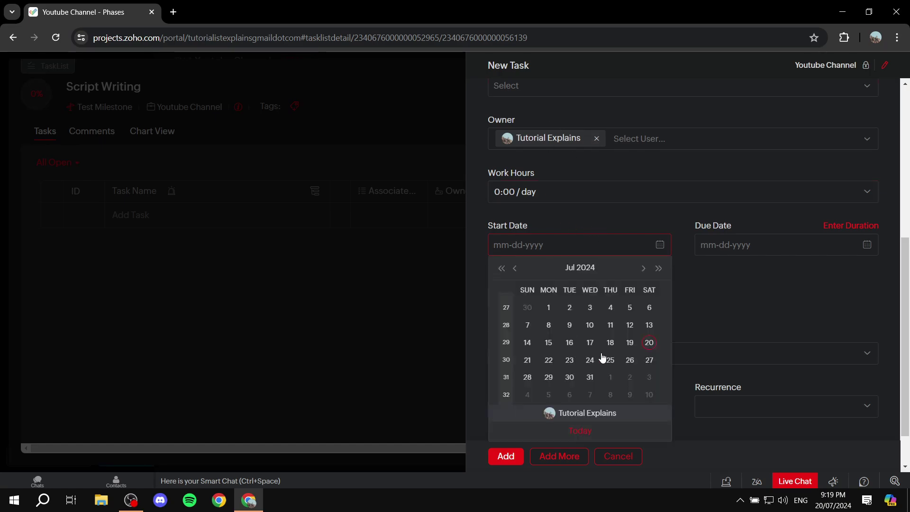
click(527, 360)
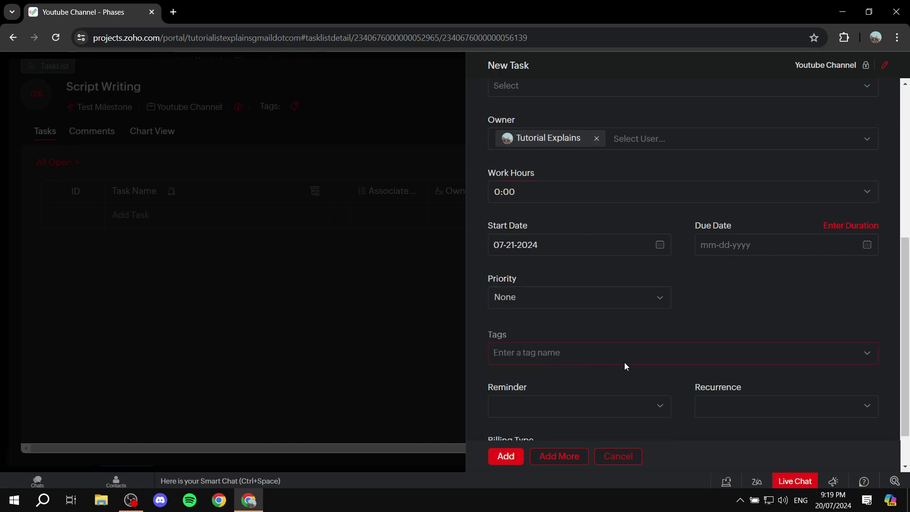
click(718, 247)
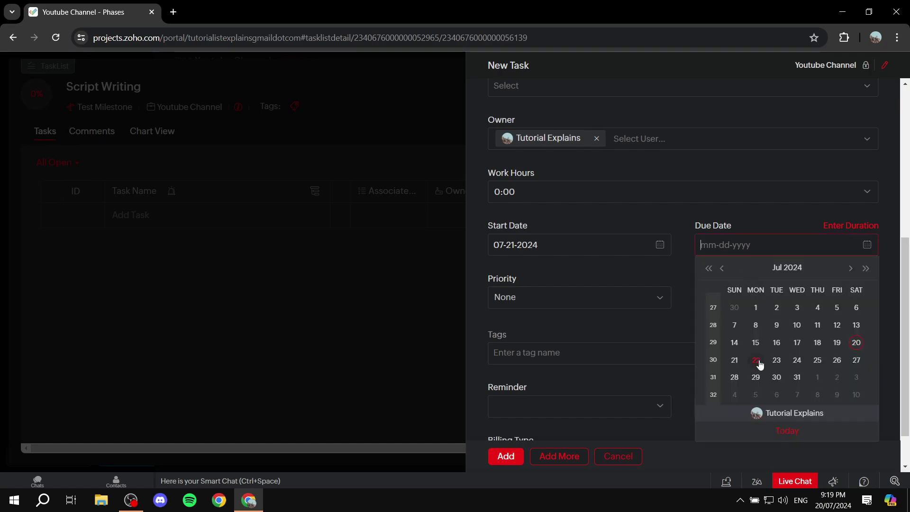
click(775, 360)
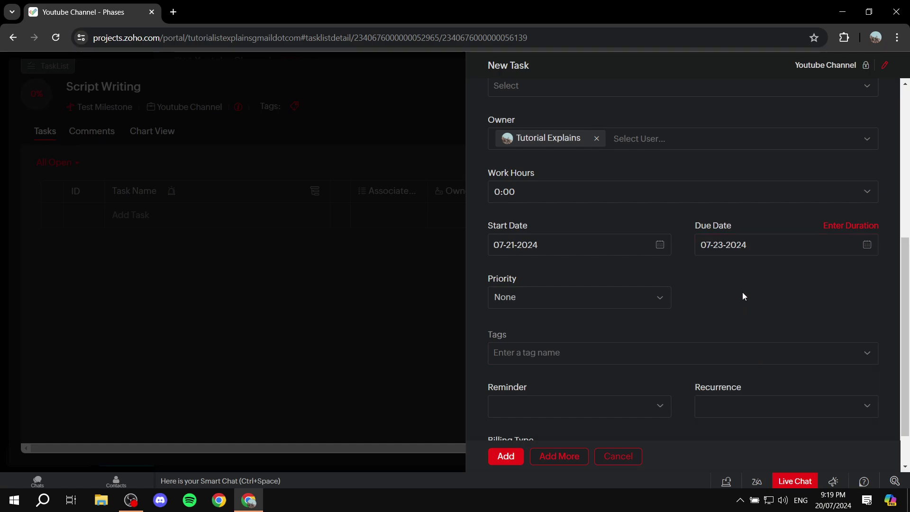
click(587, 297)
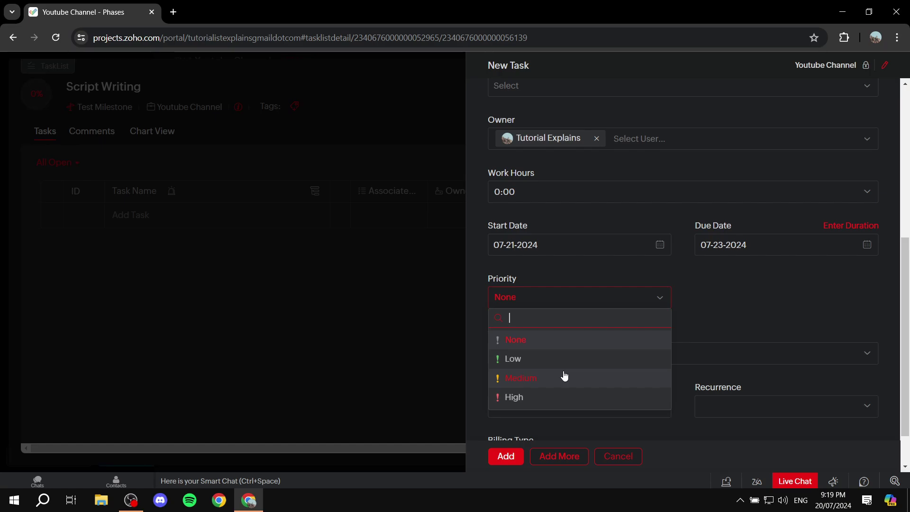
click(541, 397)
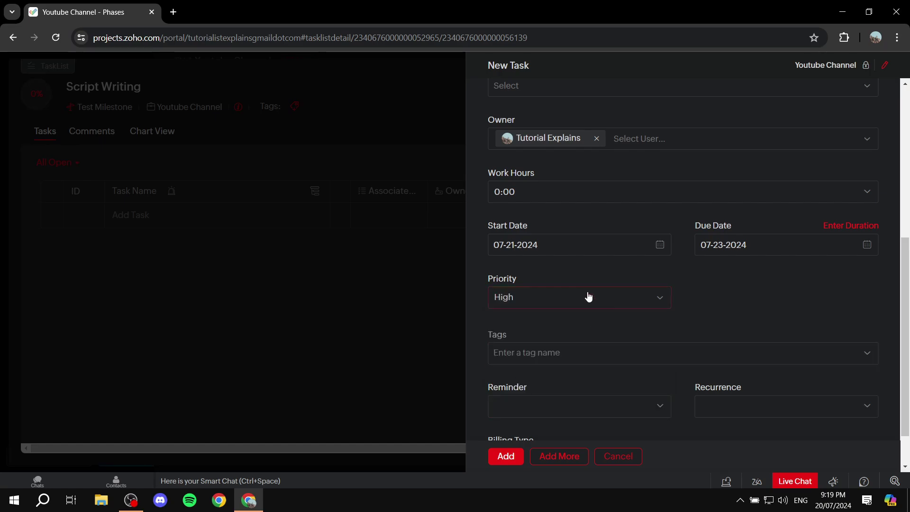
Step: Examine the reminder options for due-date and specific-date reminders and the users that can be notified, without setting a reminder
scroll(595, 309, down, 1)
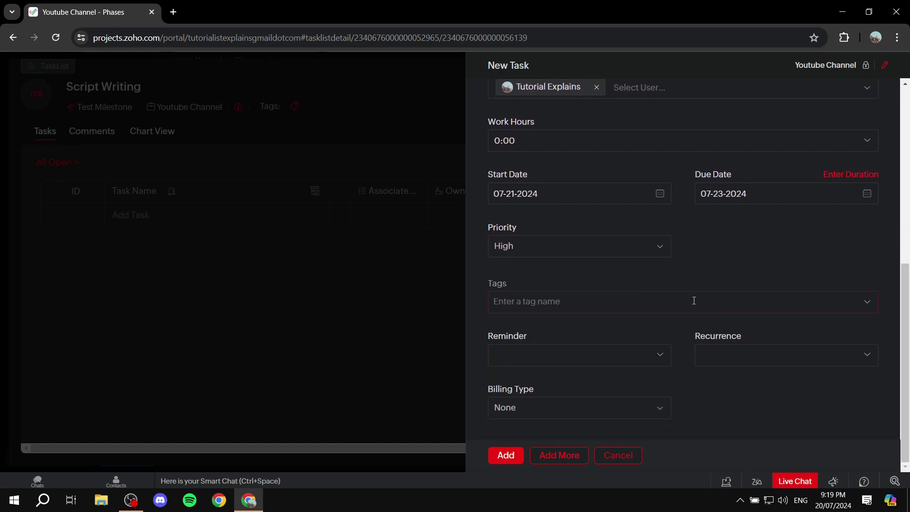
click(596, 353)
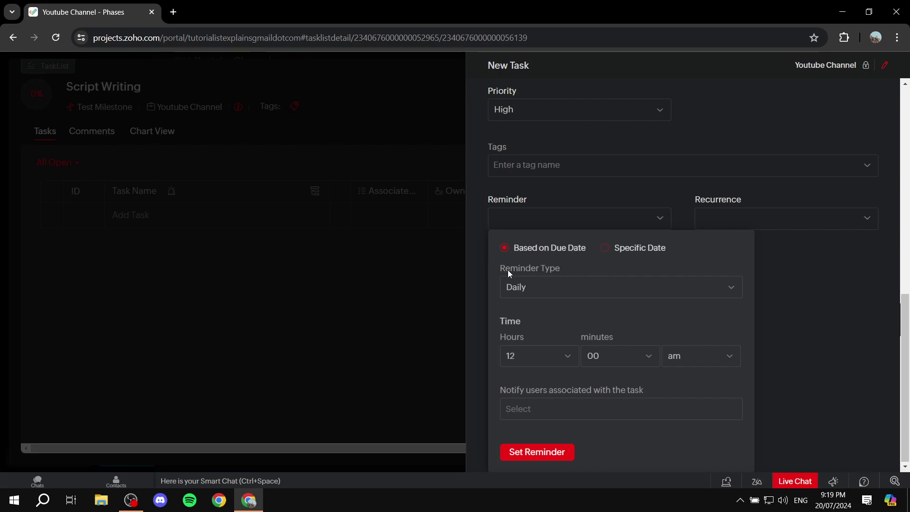
drag(502, 269, 572, 269)
click(571, 273)
click(573, 410)
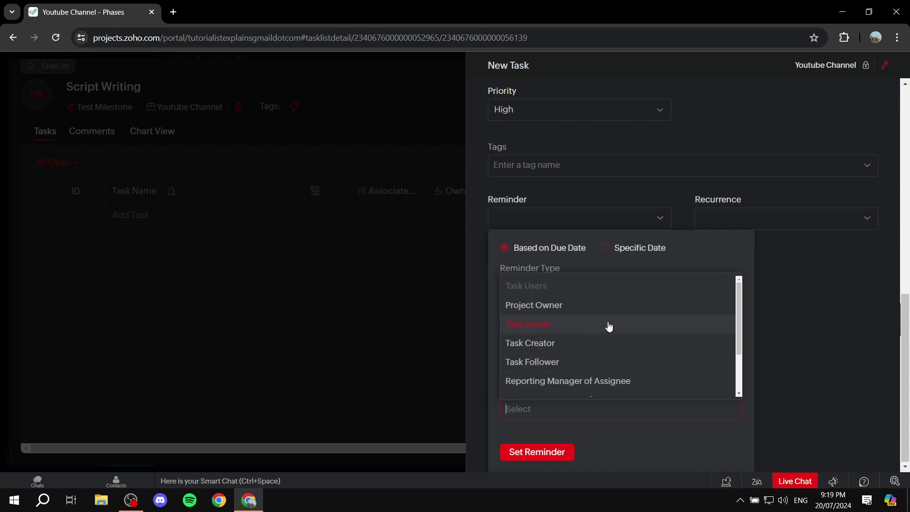
scroll(607, 327, down, 1)
scroll(611, 379, up, 1)
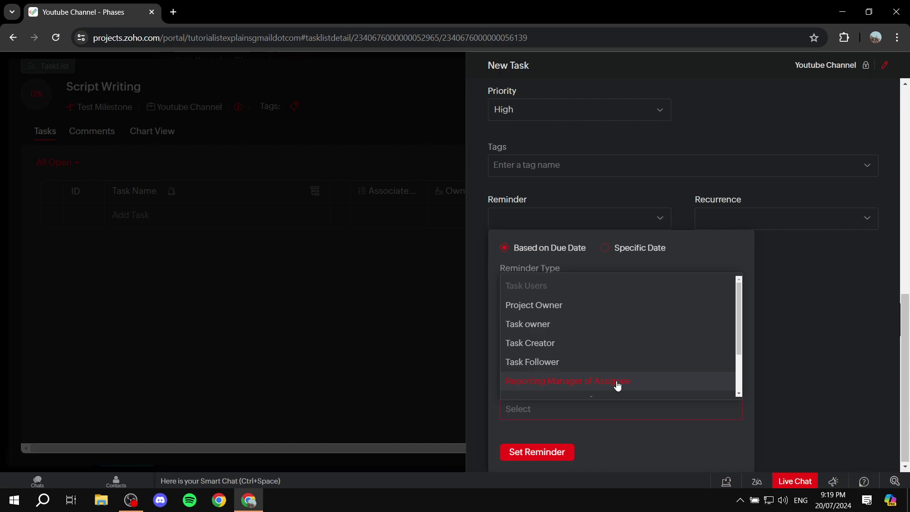
scroll(550, 375, down, 1)
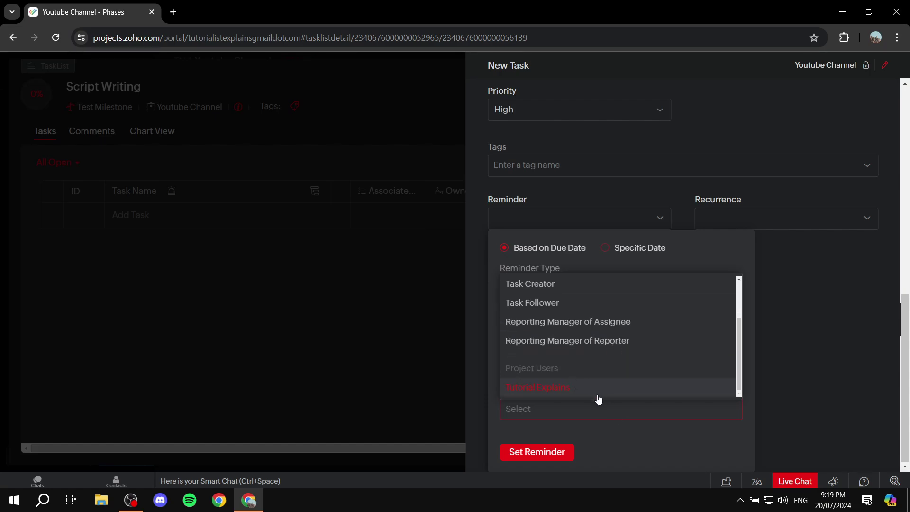
click(629, 442)
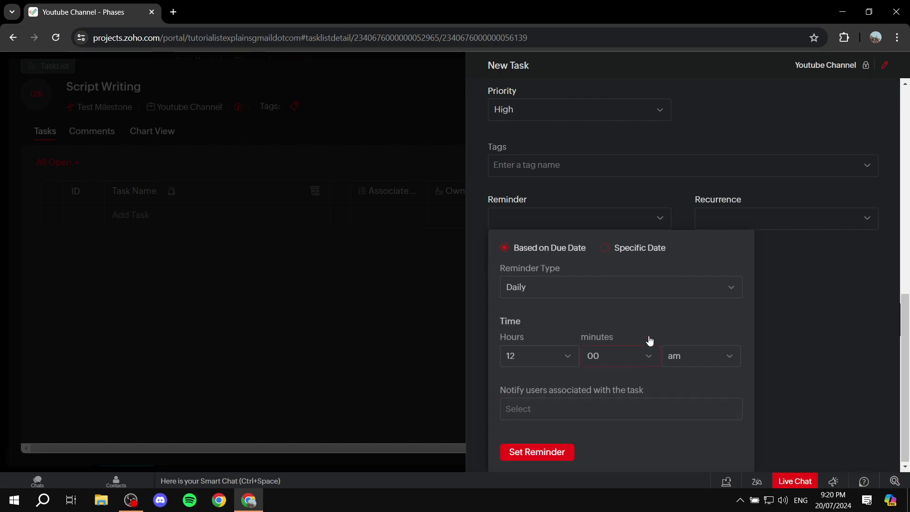
click(607, 248)
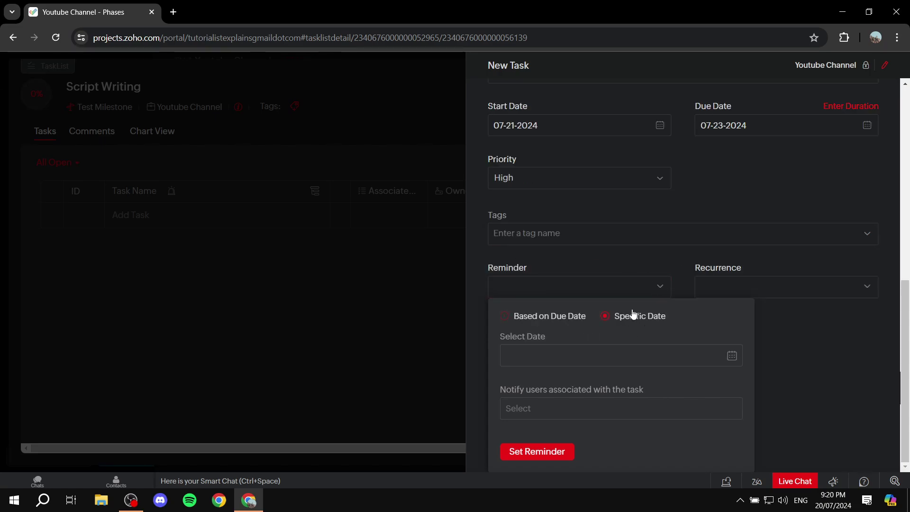
click(550, 321)
scroll(709, 334, down, 2)
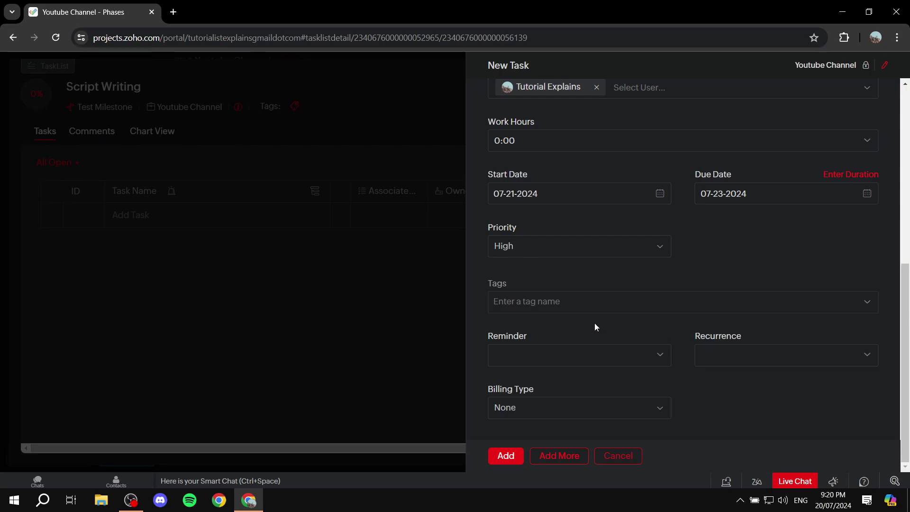
Step: Examine the task's recurrence settings and the available recurring frequencies, without setting a recurrence
click(710, 353)
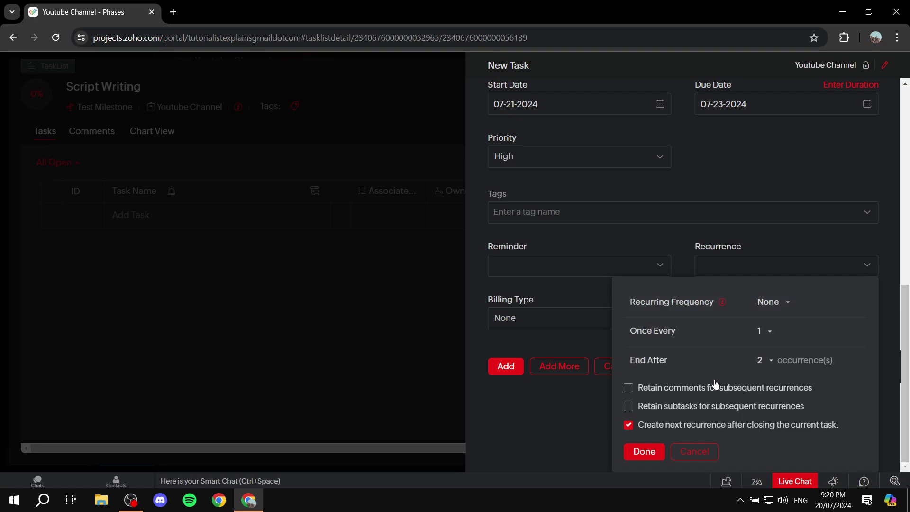
click(788, 302)
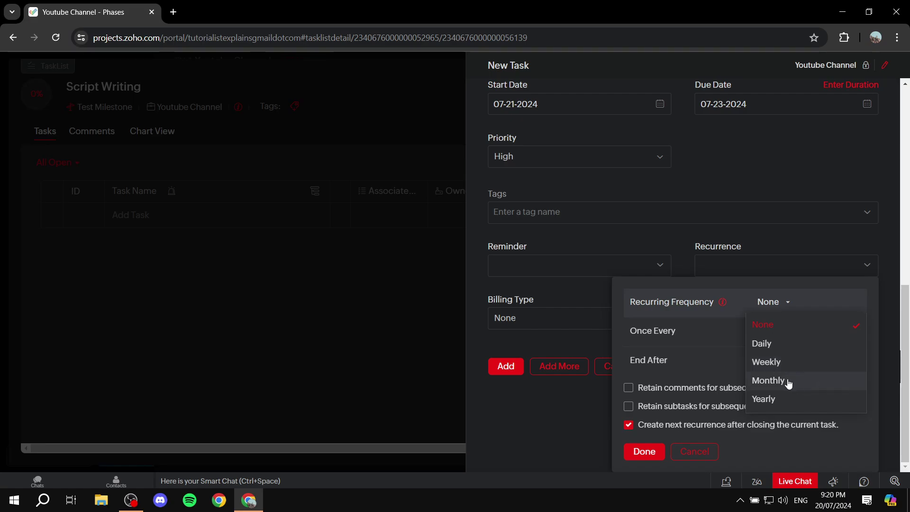
click(788, 446)
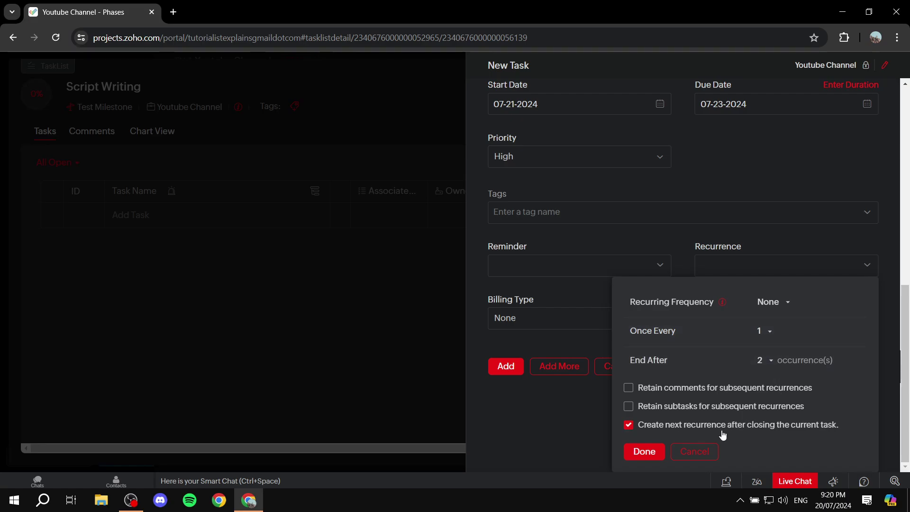
click(705, 453)
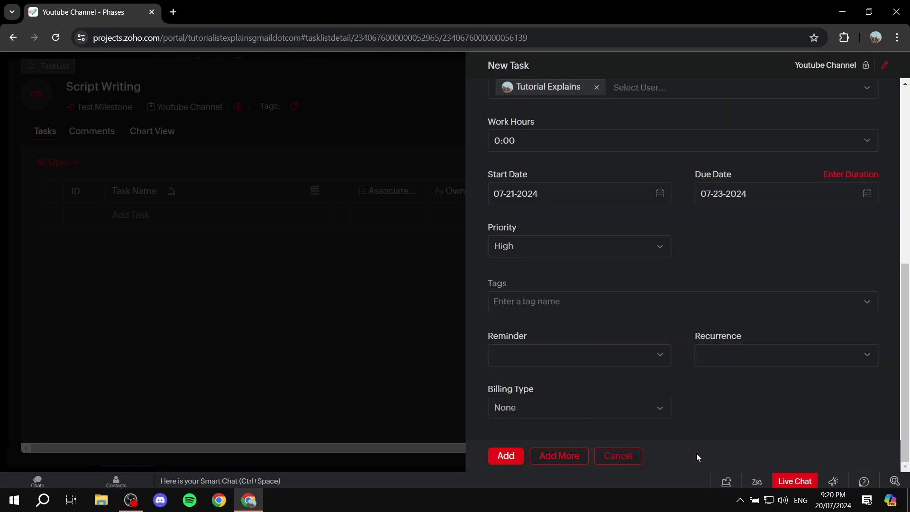
Step: Save the new task and add a second task named "Write the outro" to the Script Writing task list
click(513, 456)
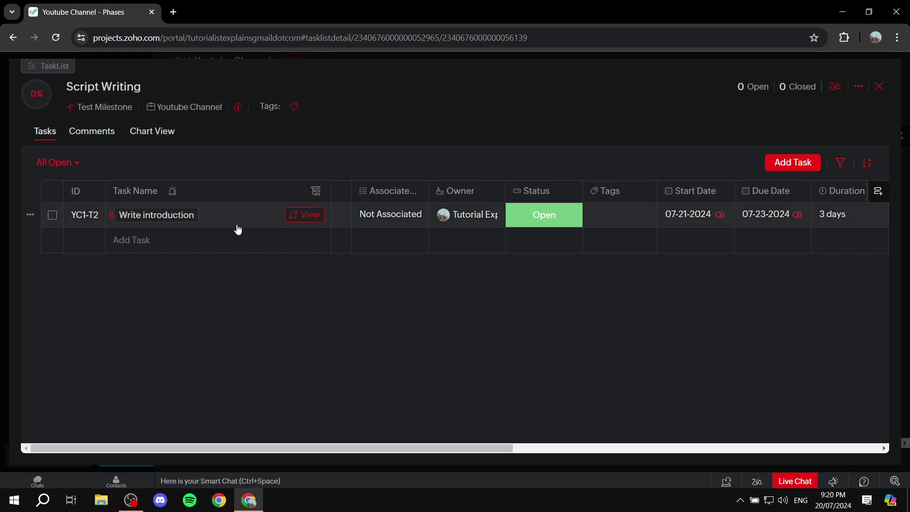
click(148, 241)
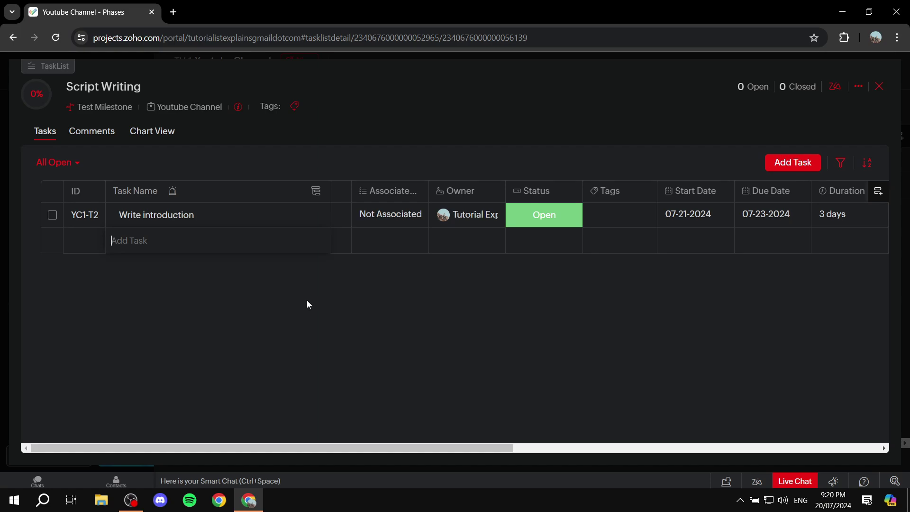
text(Write the outro)
key(Return)
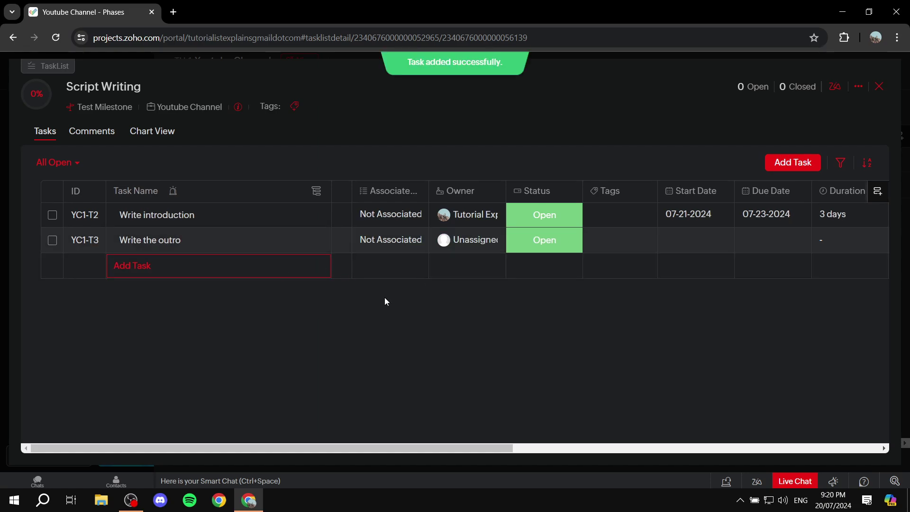
Step: Review the available statuses for the Write introduction task and set it to Delayed
click(560, 221)
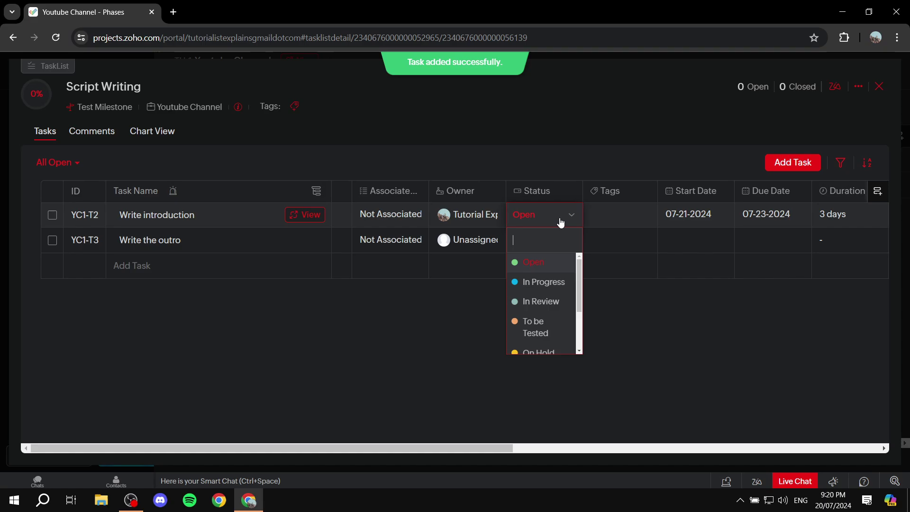
scroll(547, 303, down, 3)
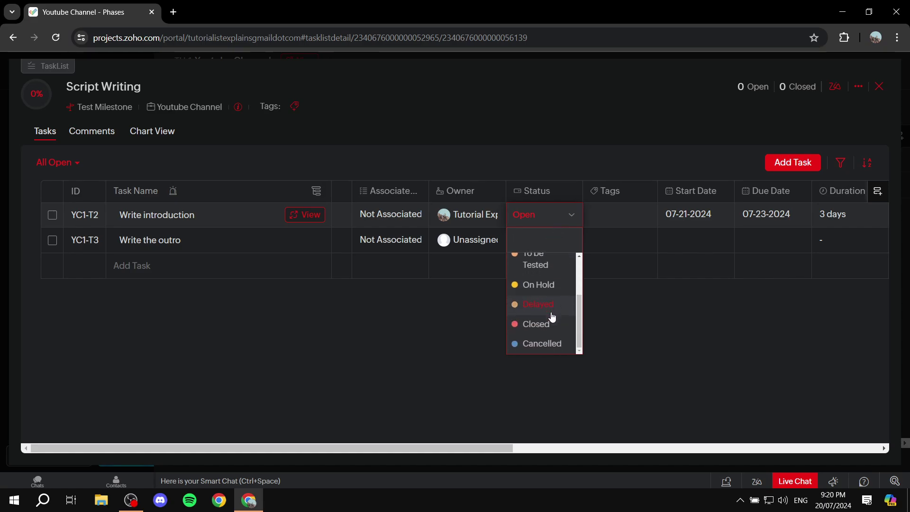
scroll(557, 329, up, 3)
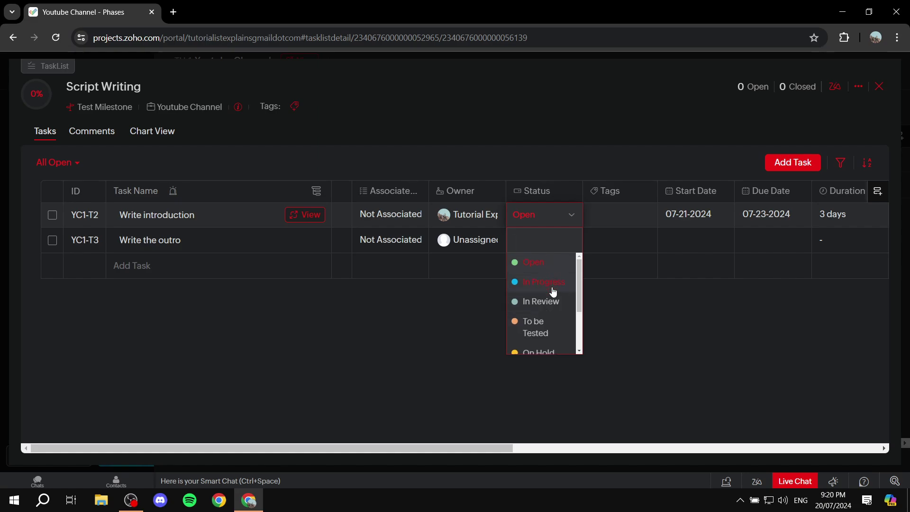
scroll(558, 311, down, 1)
scroll(558, 311, down, 1)
click(555, 307)
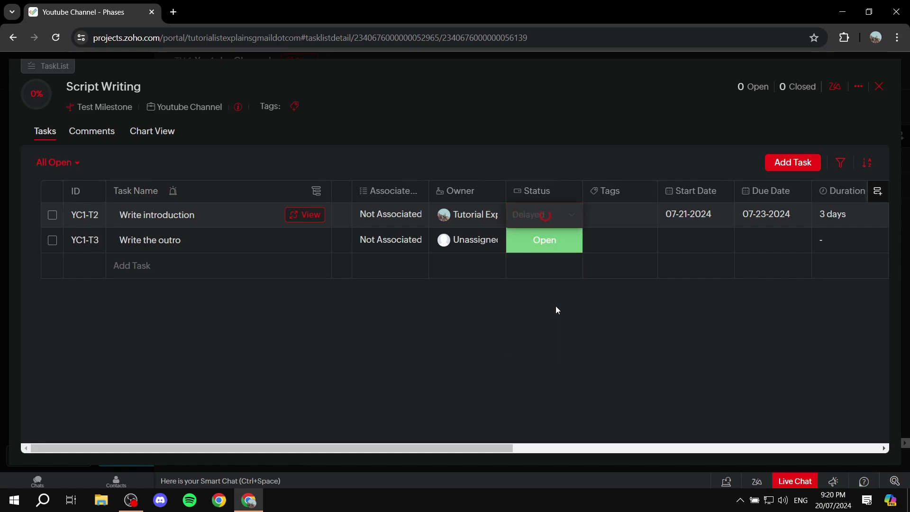
Step: Set the Write the outro task's status to In Progress and the Write introduction task's status to Closed
click(559, 250)
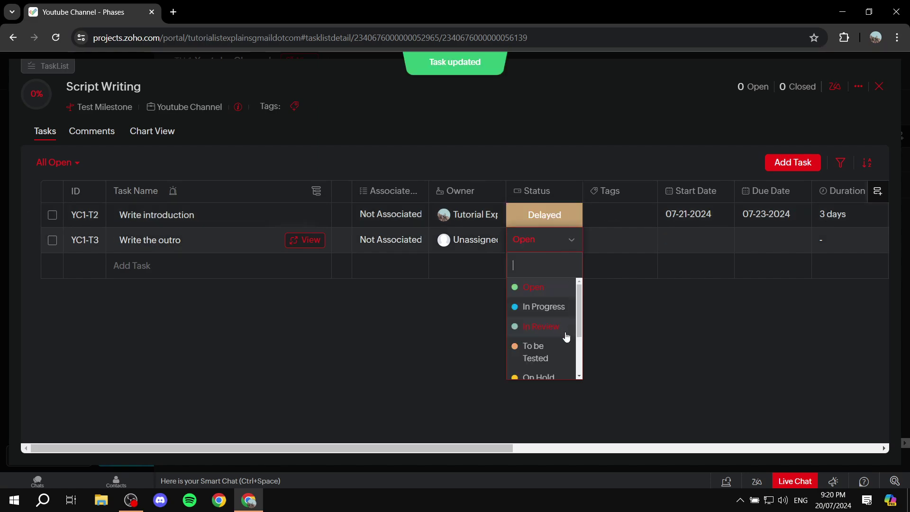
click(560, 306)
click(559, 216)
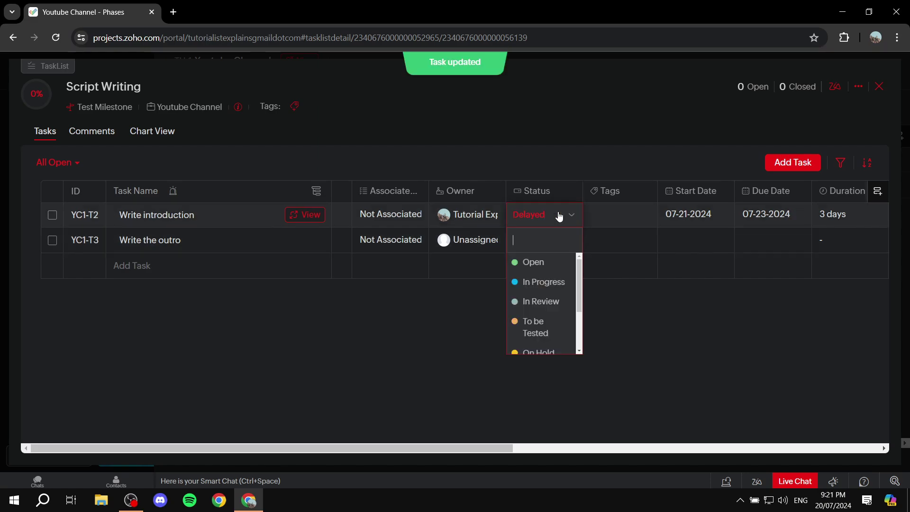
scroll(566, 322, down, 4)
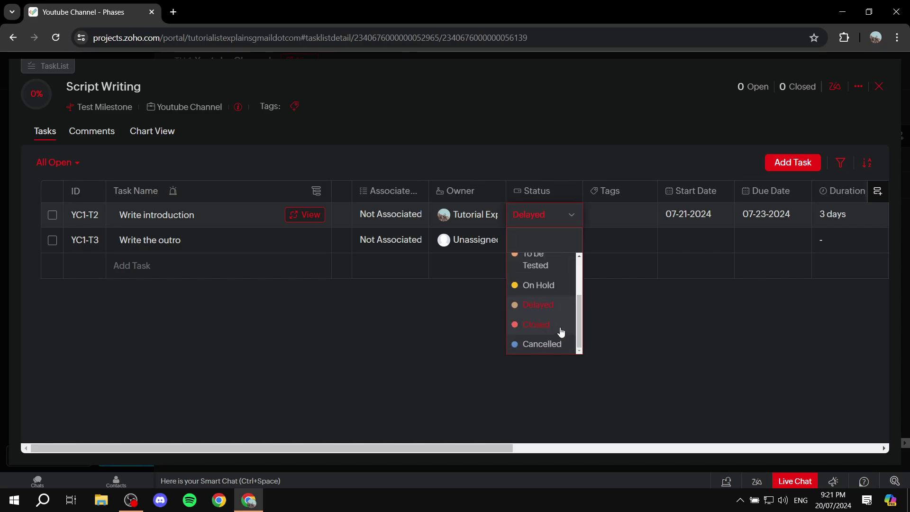
click(553, 325)
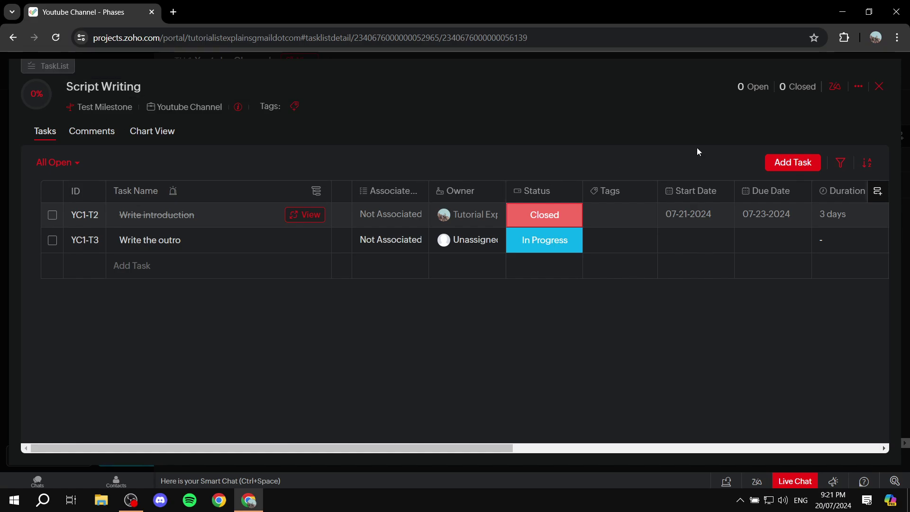
Step: Check Script Writing's progress in the Test Milestone phase, and set its Write the outro task to Closed
click(878, 85)
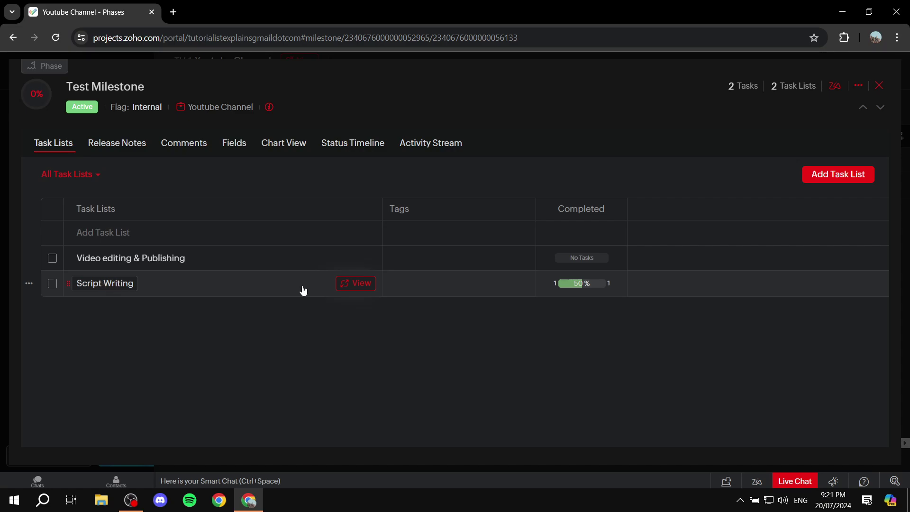
click(264, 286)
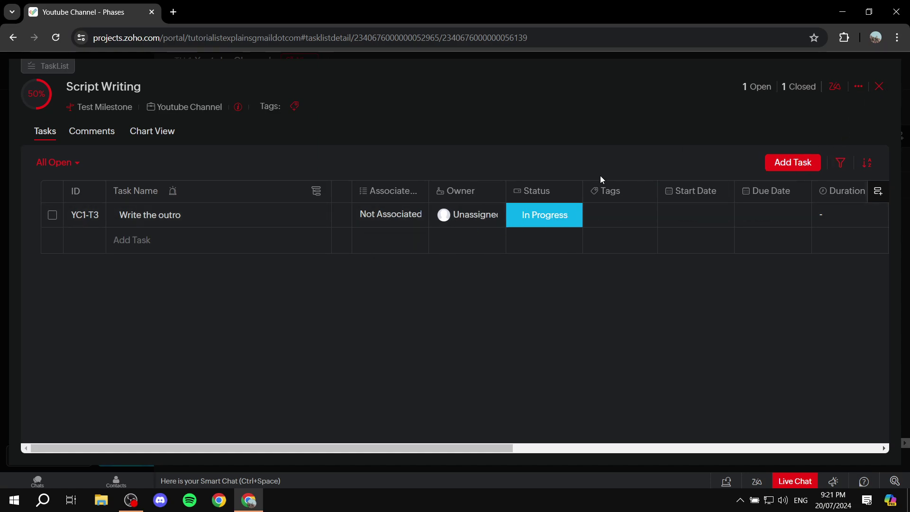
click(535, 224)
scroll(545, 322, down, 2)
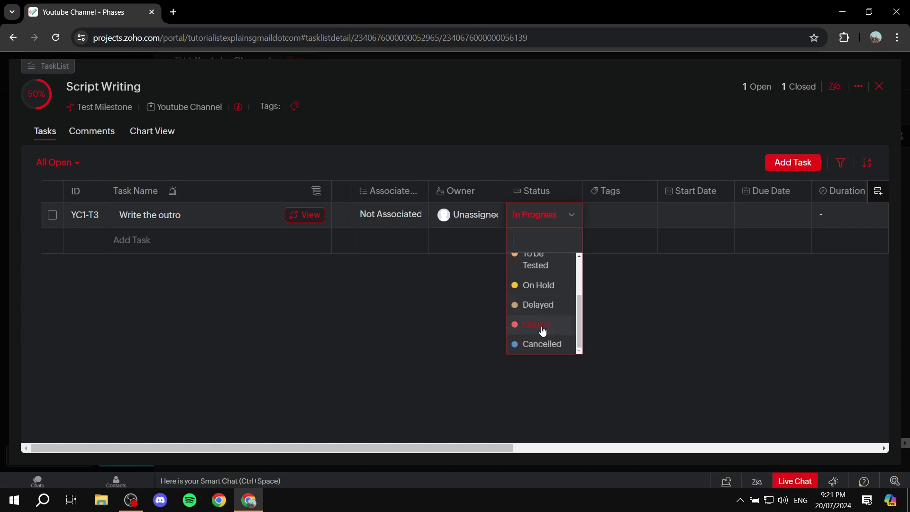
click(543, 331)
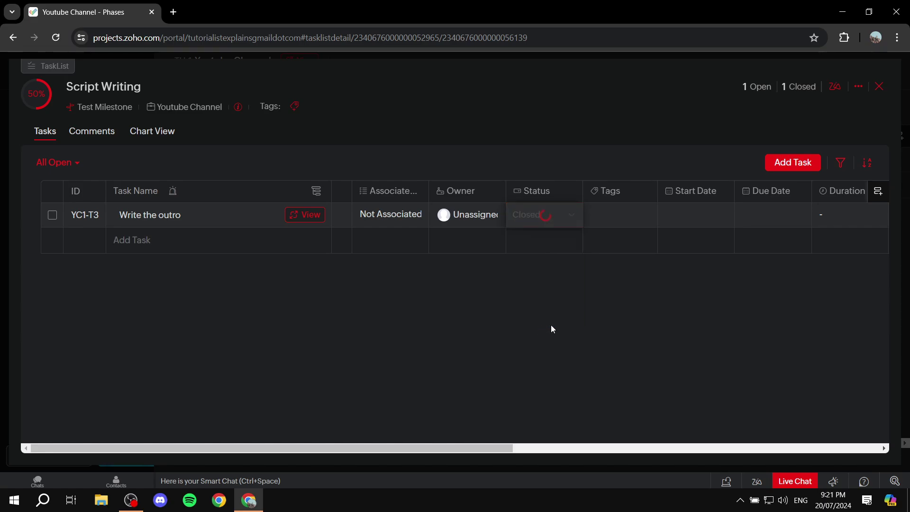
click(879, 88)
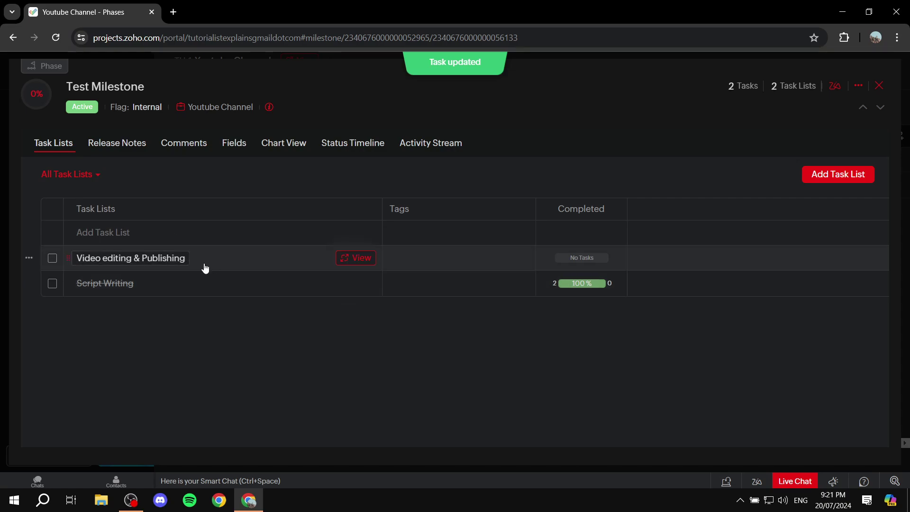
Step: Look into the Video editing & Publishing task list and refresh the Test Milestone phase's completion percentage
click(233, 261)
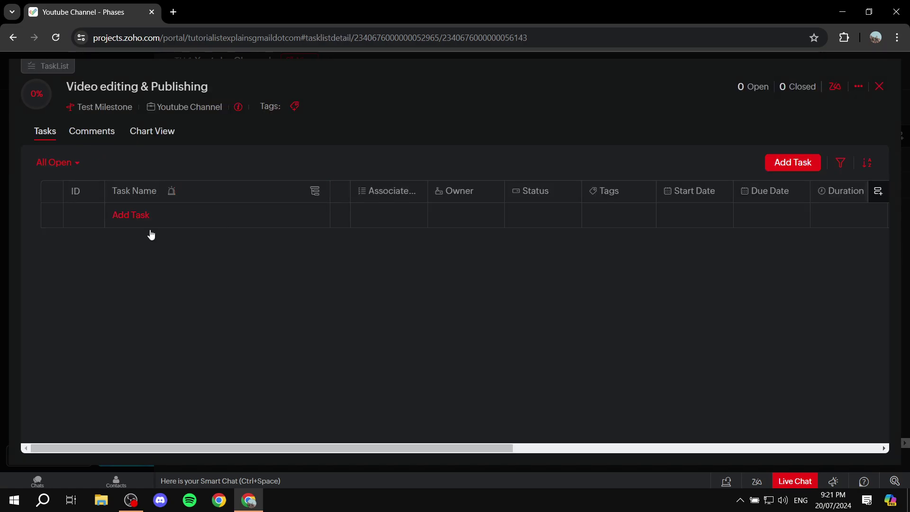
click(879, 87)
mouse_move(30, 96)
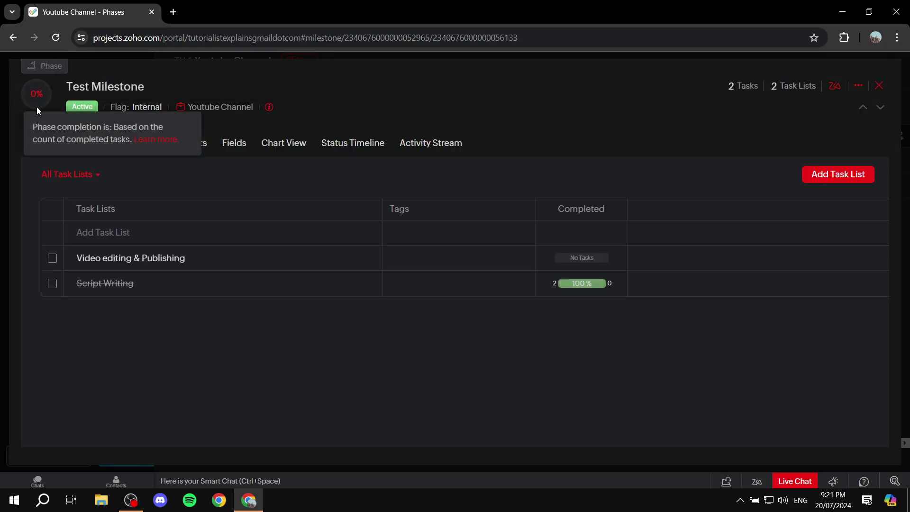
click(56, 37)
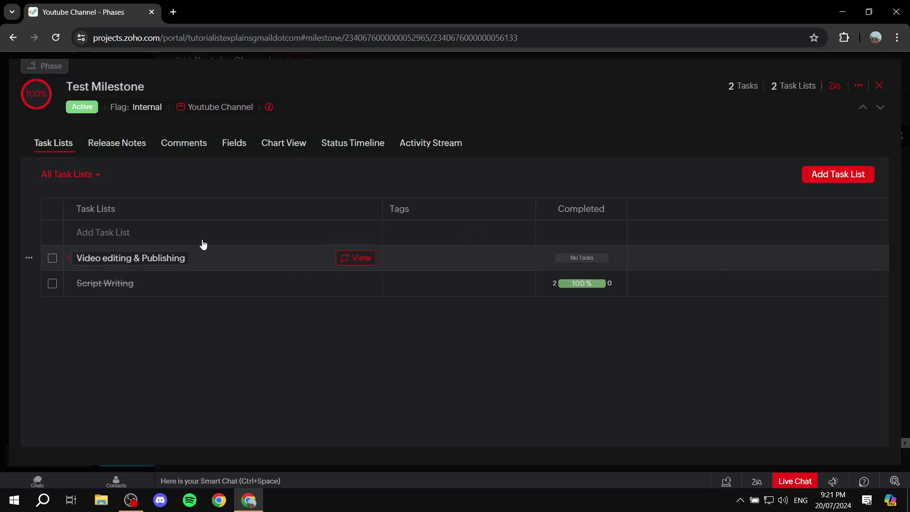
Step: Add a task named "Test" to the Video editing & Publishing task list and set its status to In Progress
click(278, 257)
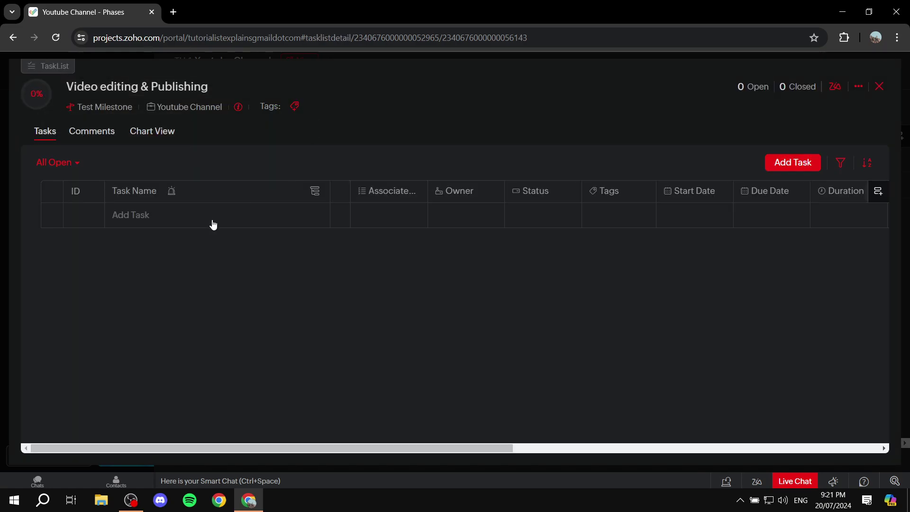
click(213, 225)
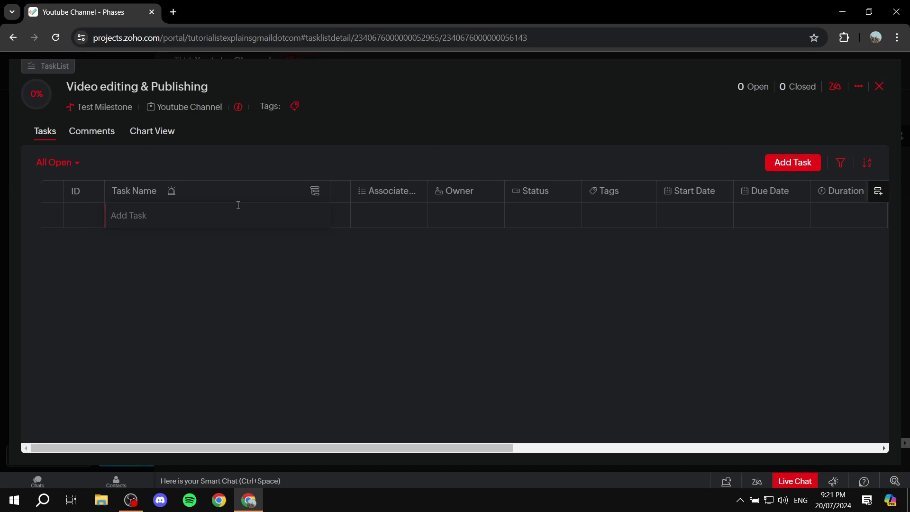
text(T)
click(222, 226)
key(Return)
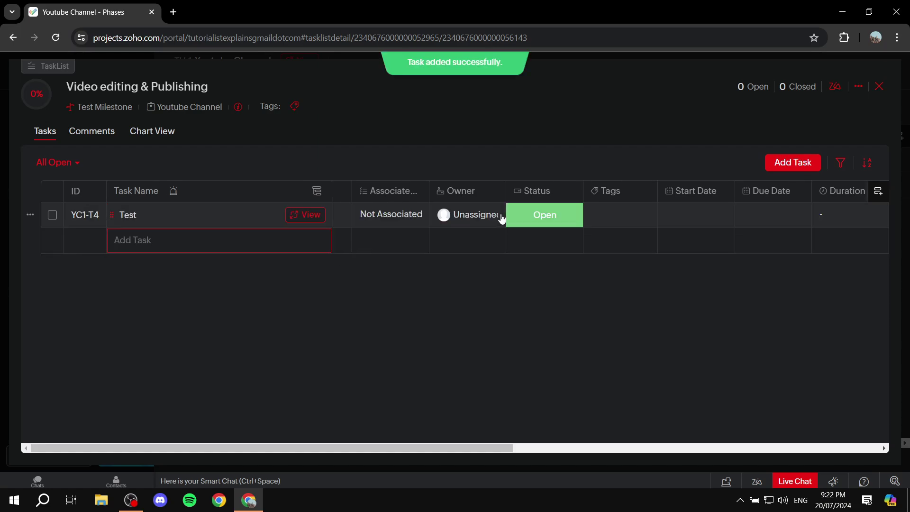
click(545, 221)
click(549, 284)
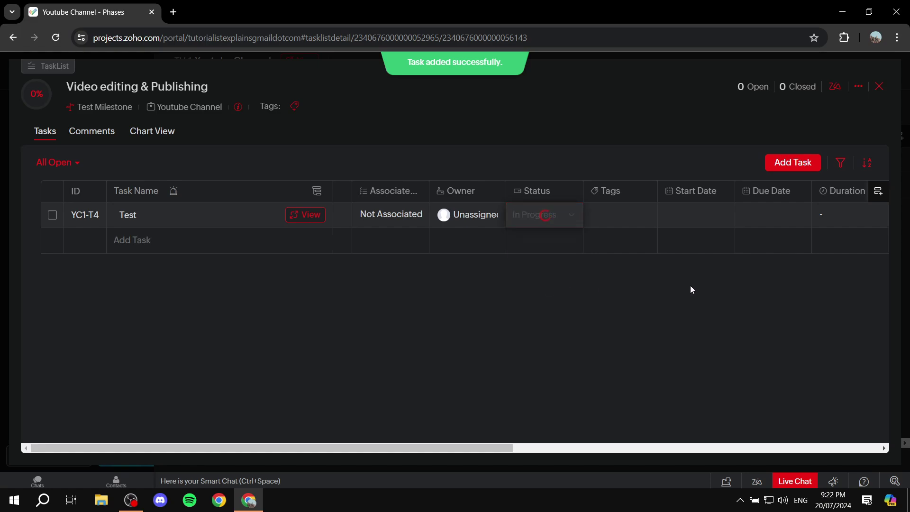
Step: Reload the Test Milestone phase to check its updated completion percentage and return to the project's phase list
click(879, 87)
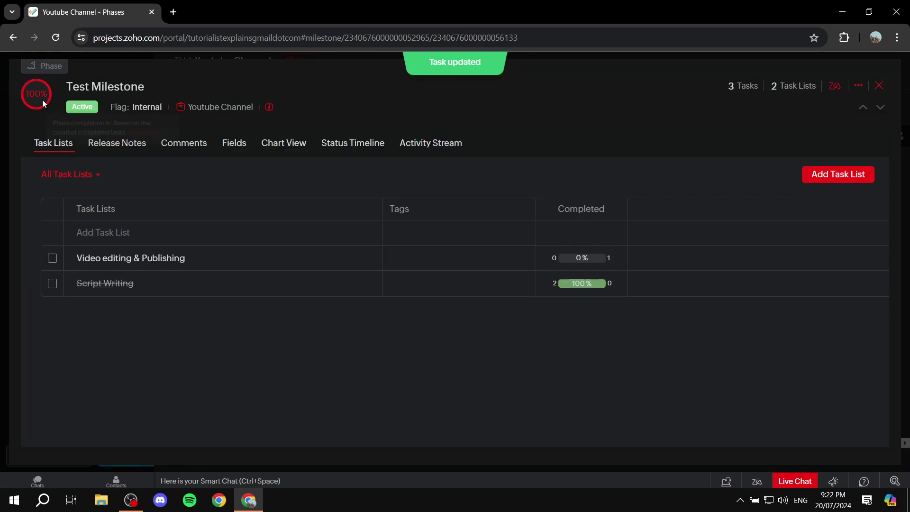
click(55, 36)
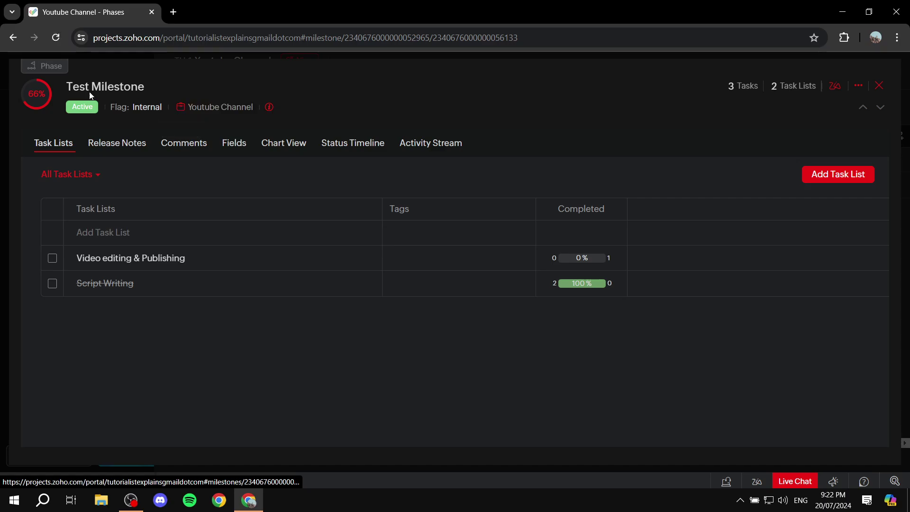
click(879, 85)
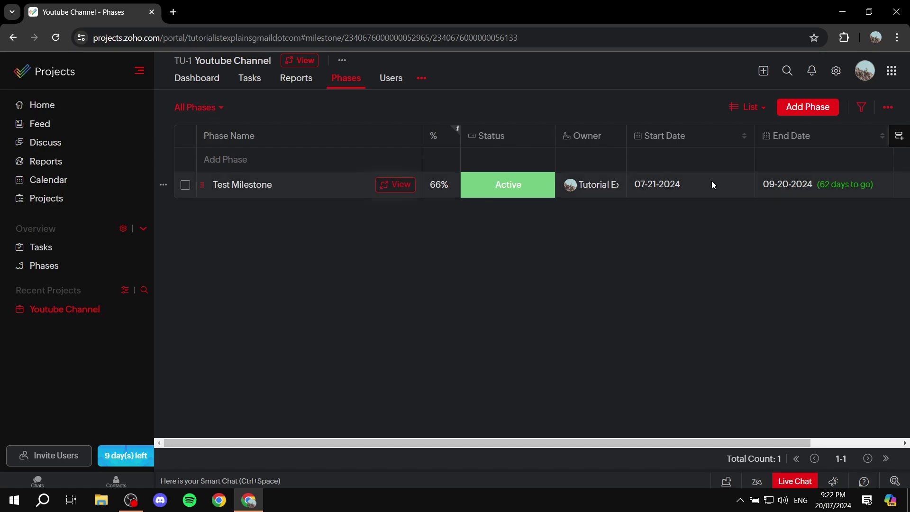